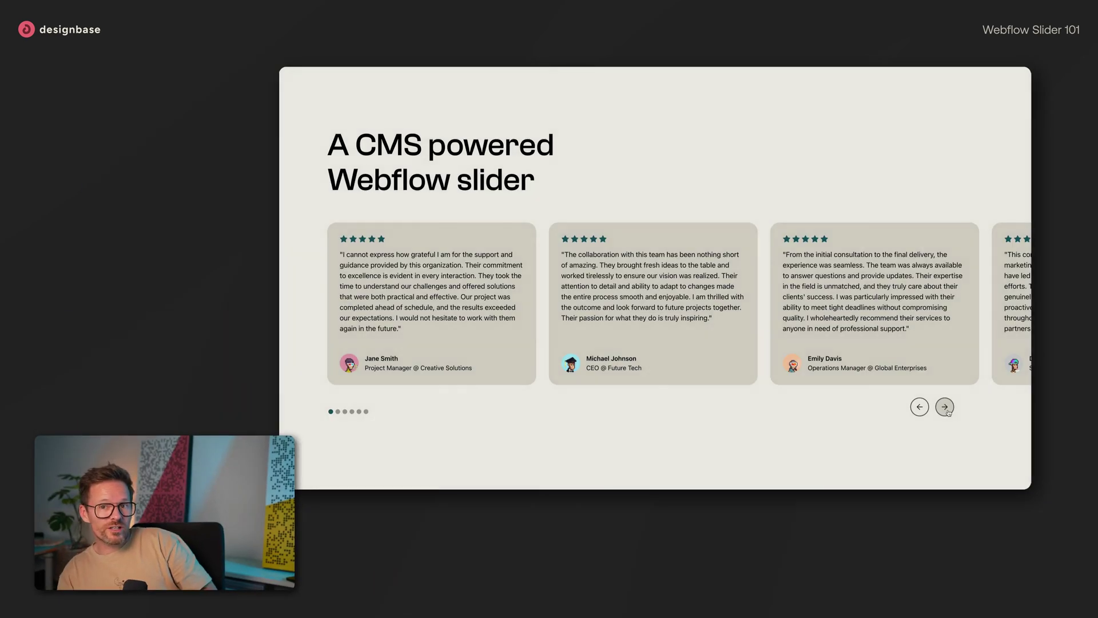
# Advance the finished CMS-powered testimonial slider through its slides.
pyautogui.click(944, 407)
pyautogui.click(944, 407)
pyautogui.click(944, 407)
pyautogui.click(944, 406)
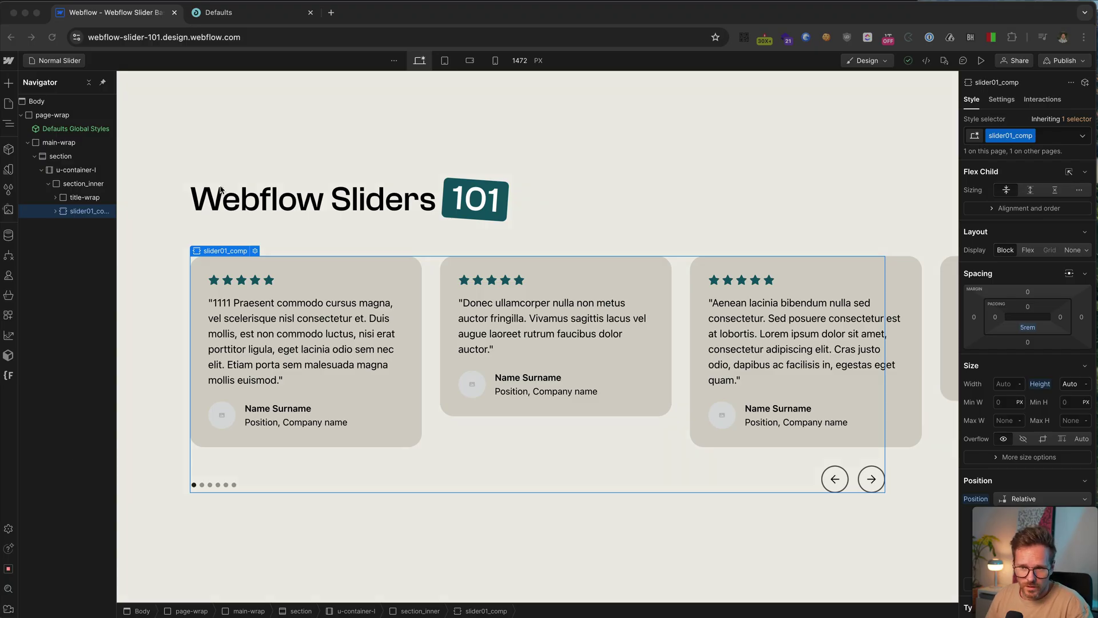
# Duplicate the slider01_comp slider and delete one of the two identical copies.
pyautogui.click(100, 267)
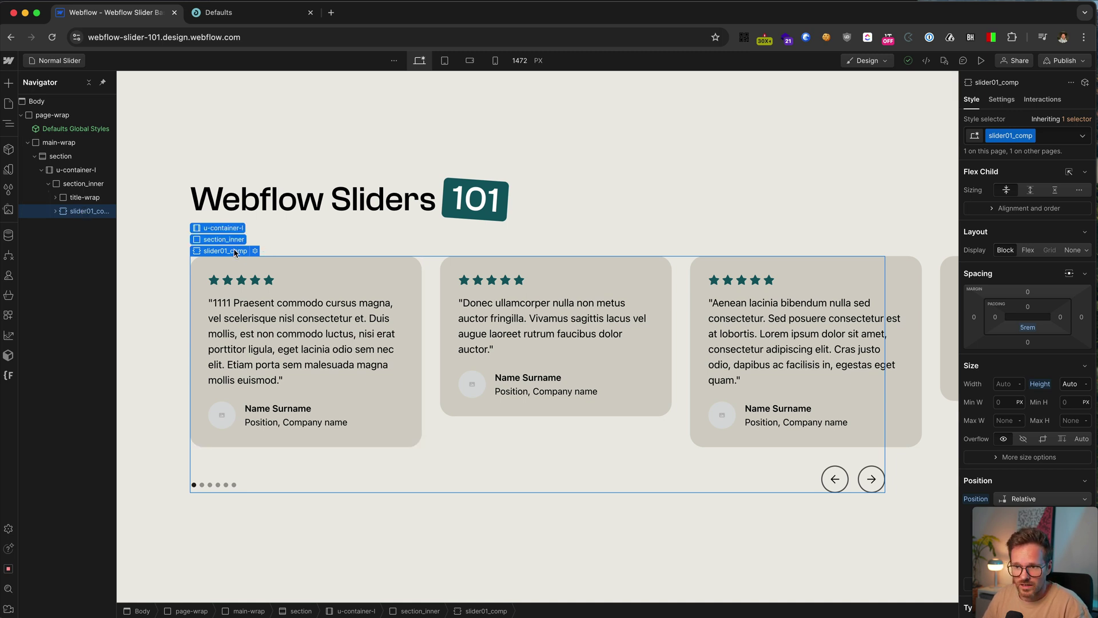
pyautogui.press('super+d')
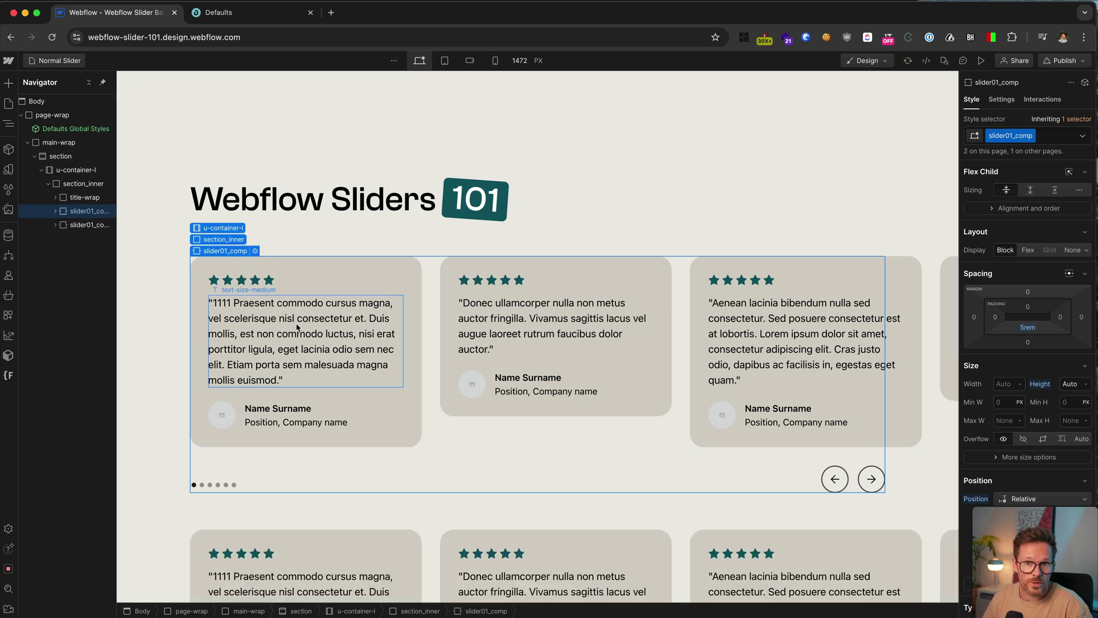
pyautogui.scroll(-5, 414, 469)
pyautogui.scroll(1, 414, 474)
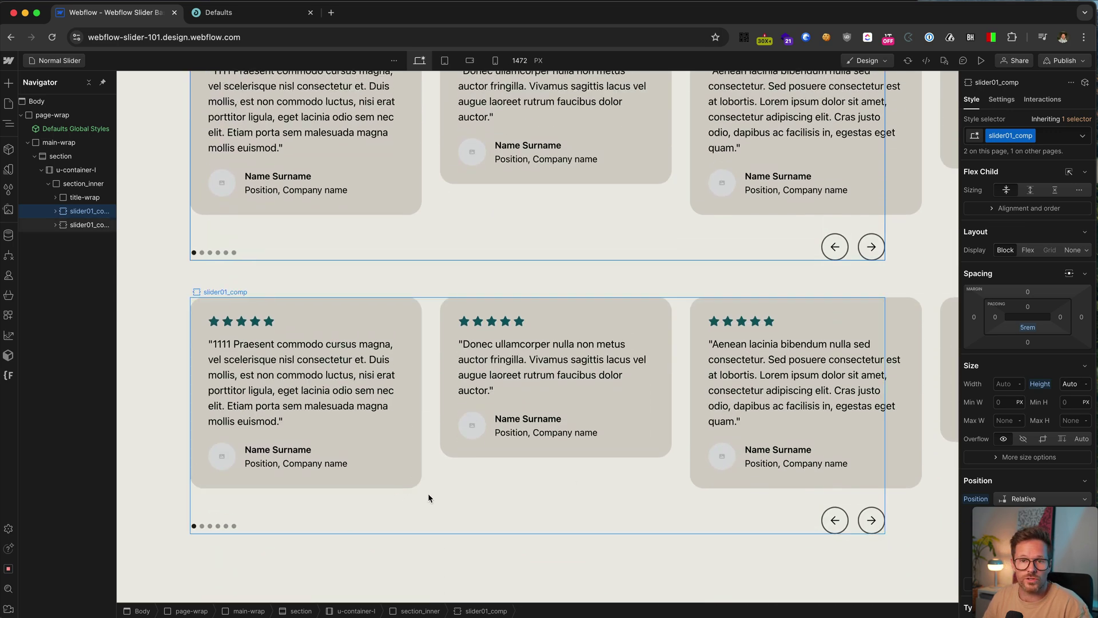
pyautogui.press('Delete')
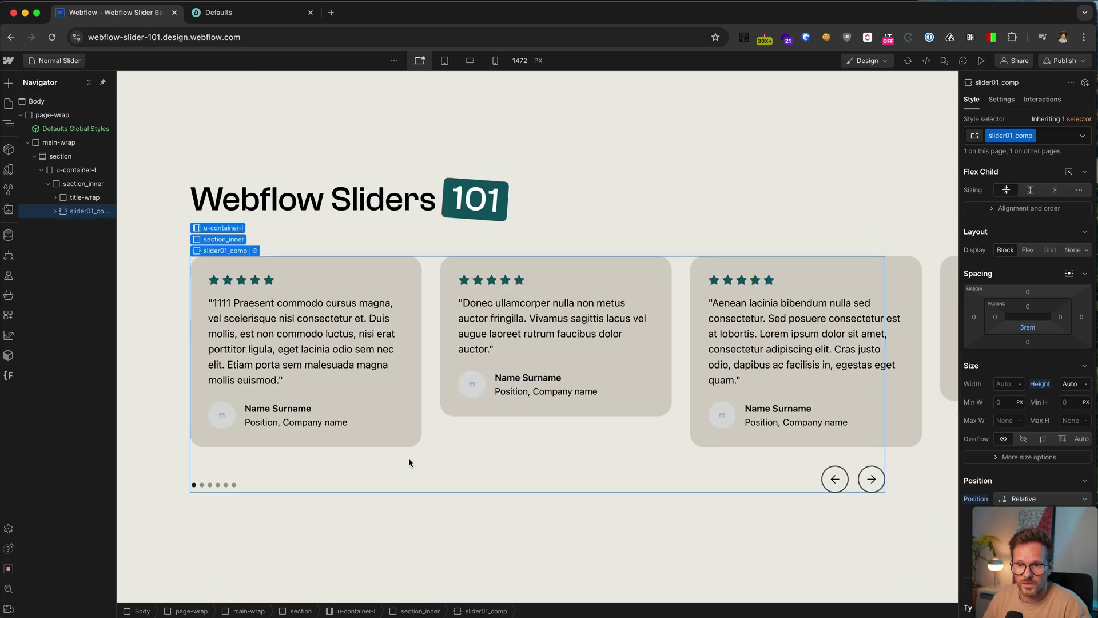
# Expand slider01_comp and its slider01_mask in a widened element tree to examine the nested slides.
pyautogui.click(55, 210)
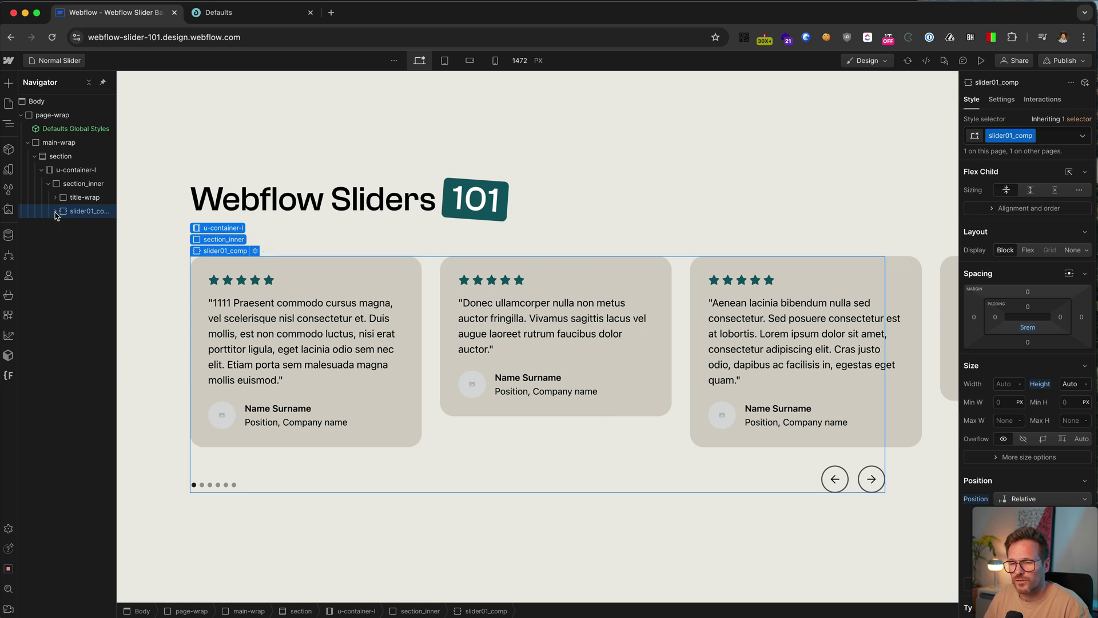
pyautogui.click(91, 225)
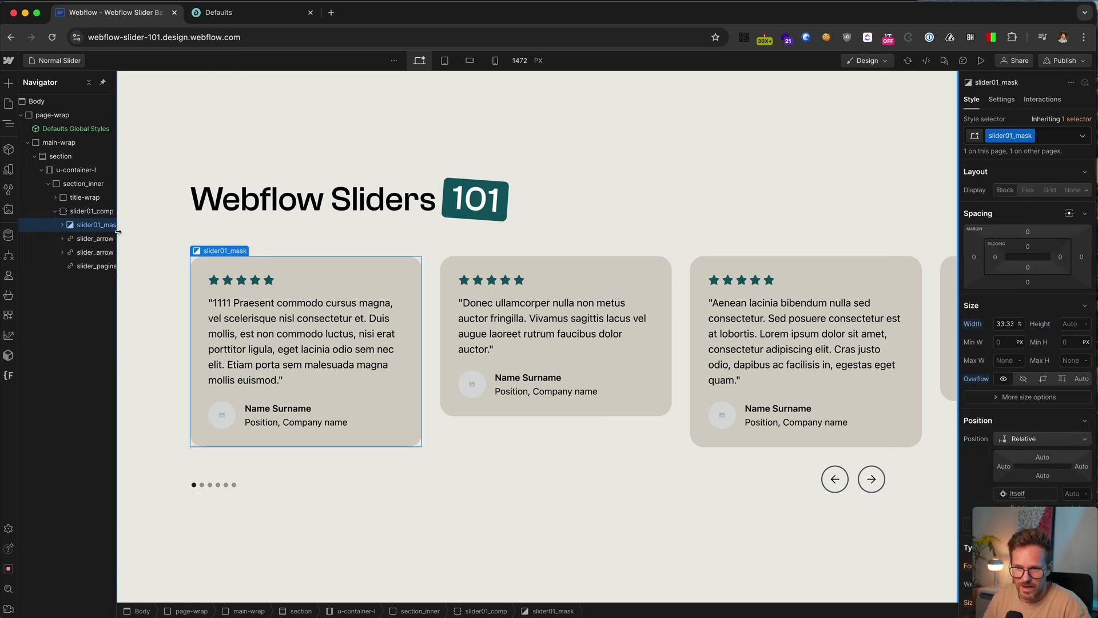
pyautogui.moveTo(117, 231); pyautogui.dragTo(139, 244)
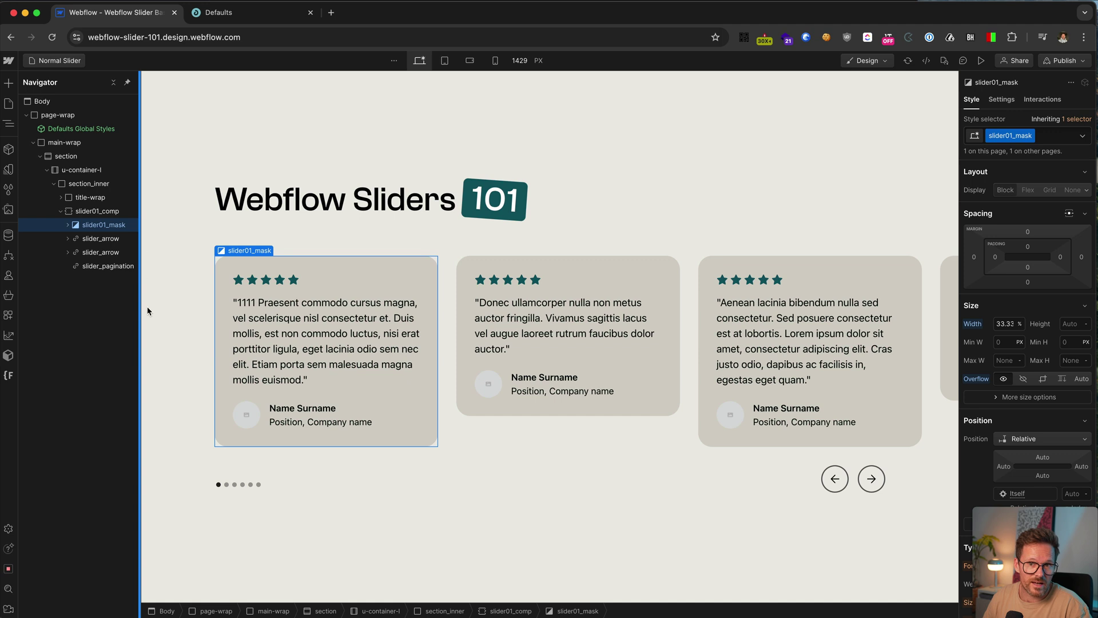
pyautogui.click(68, 225)
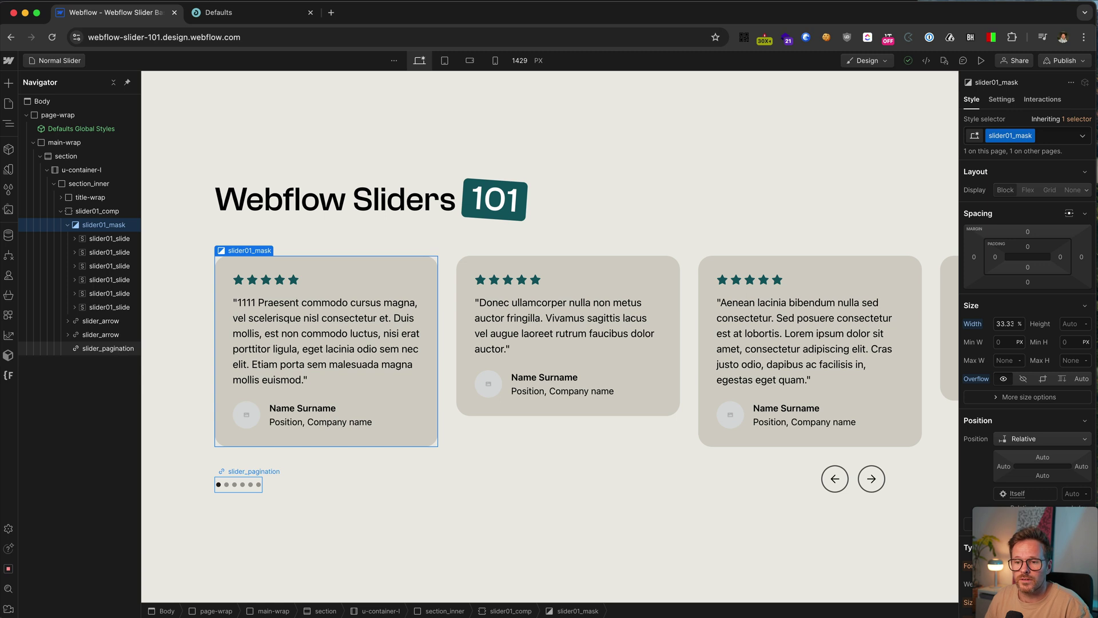
# Try to place a new image element directly inside slider01_mask, outside the first slide, and delete the image.
pyautogui.click(92, 240)
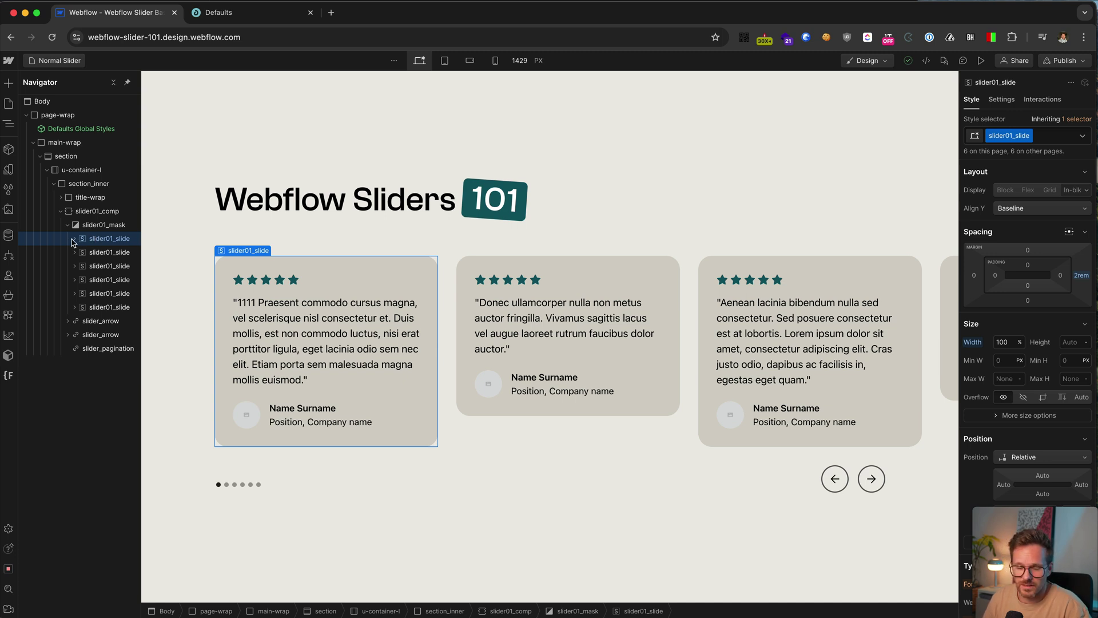
pyautogui.press('super+k')
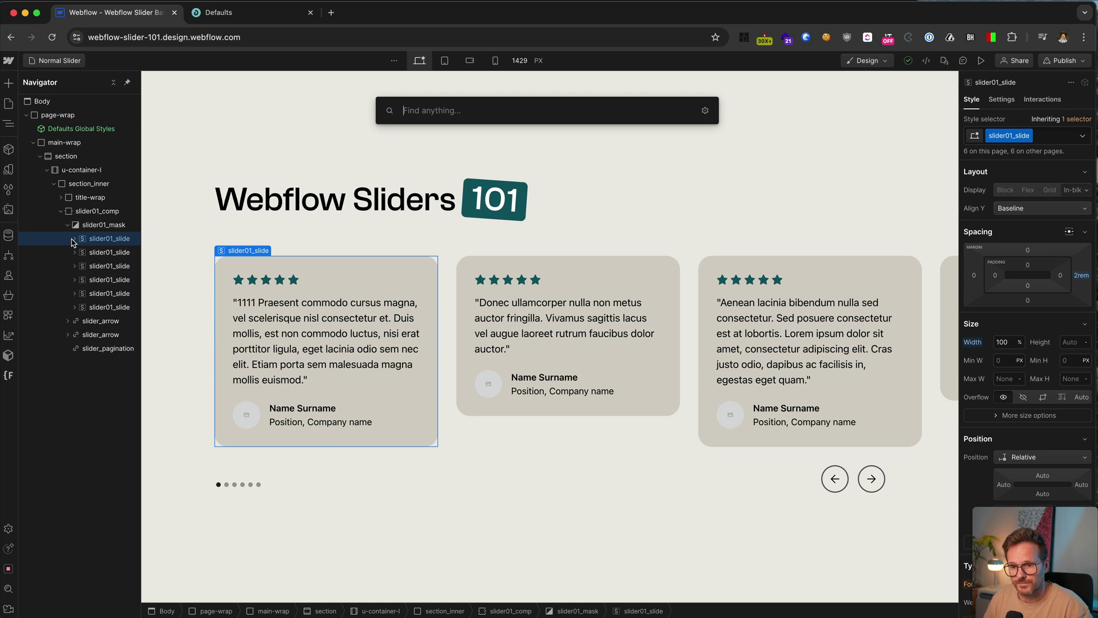
pyautogui.write('image')
pyautogui.press('Return')
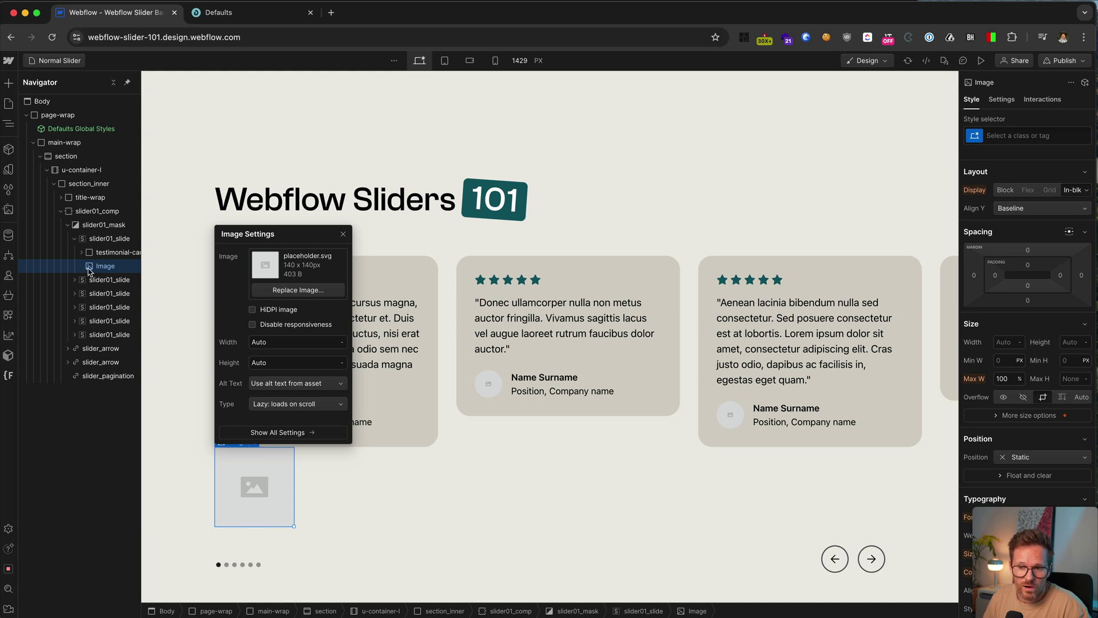
pyautogui.moveTo(84, 268); pyautogui.dragTo(88, 239)
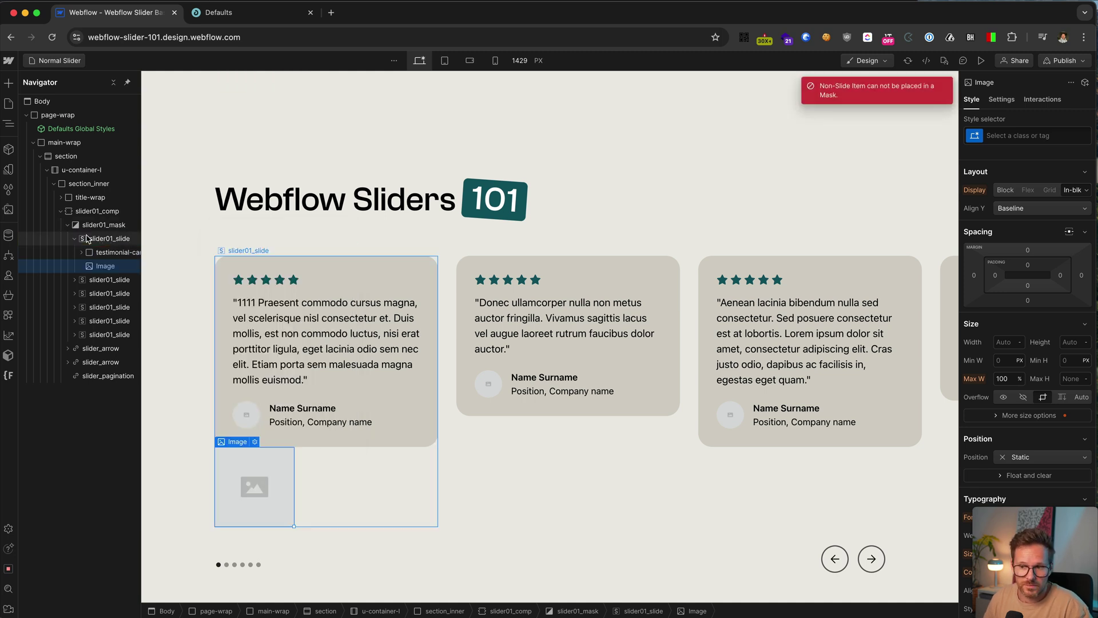
pyautogui.press('Delete')
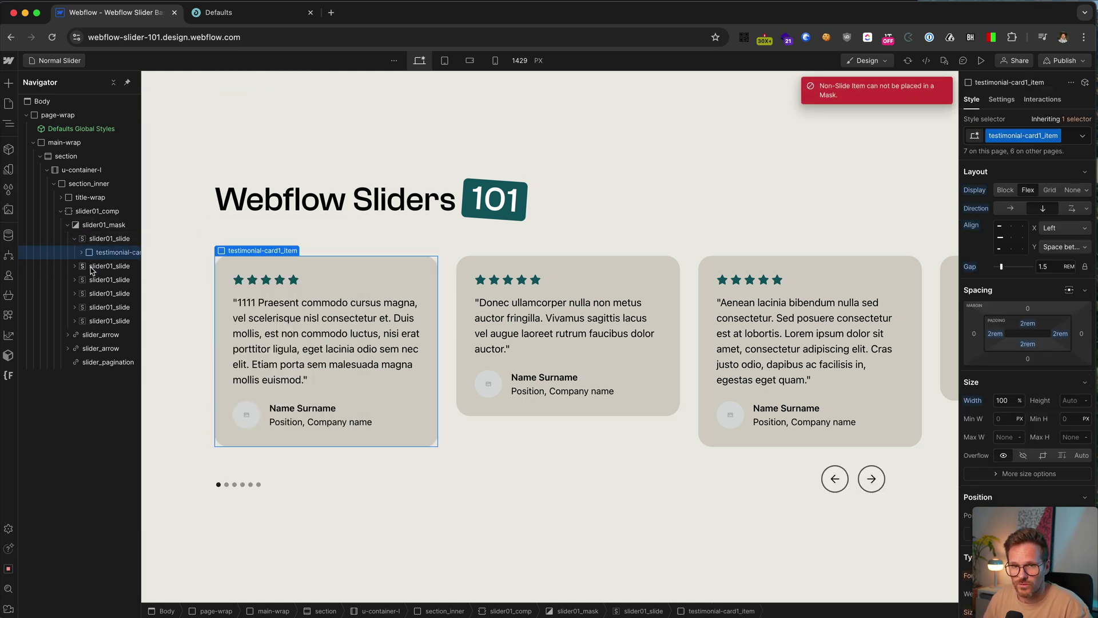
# Collapse the first slider01_slide and duplicate it within slider01_mask.
pyautogui.click(74, 239)
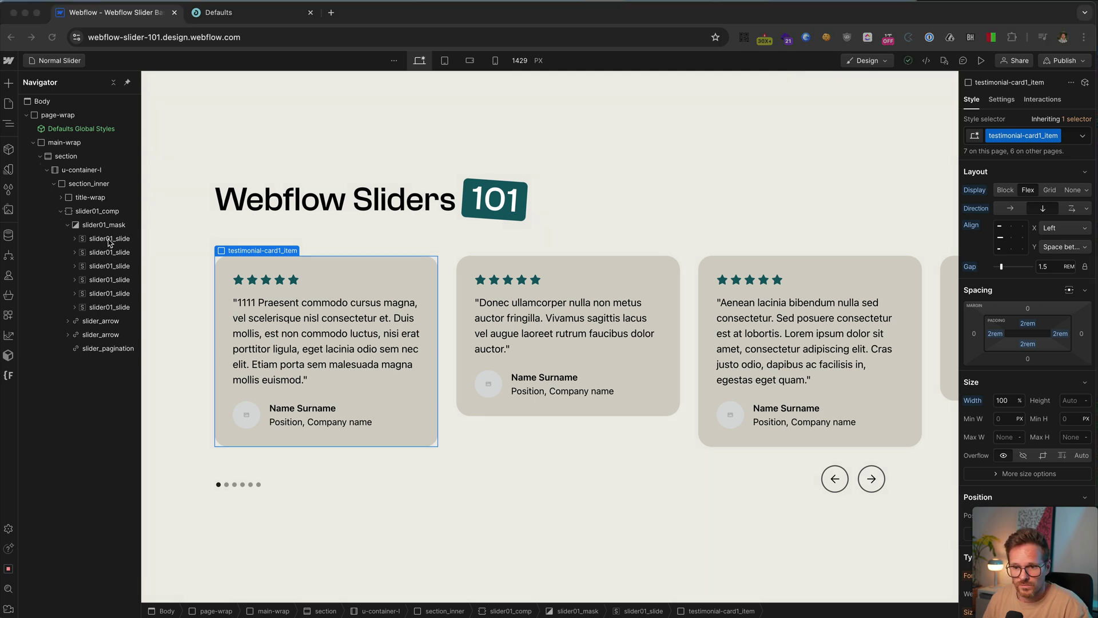
pyautogui.rightClick(99, 240)
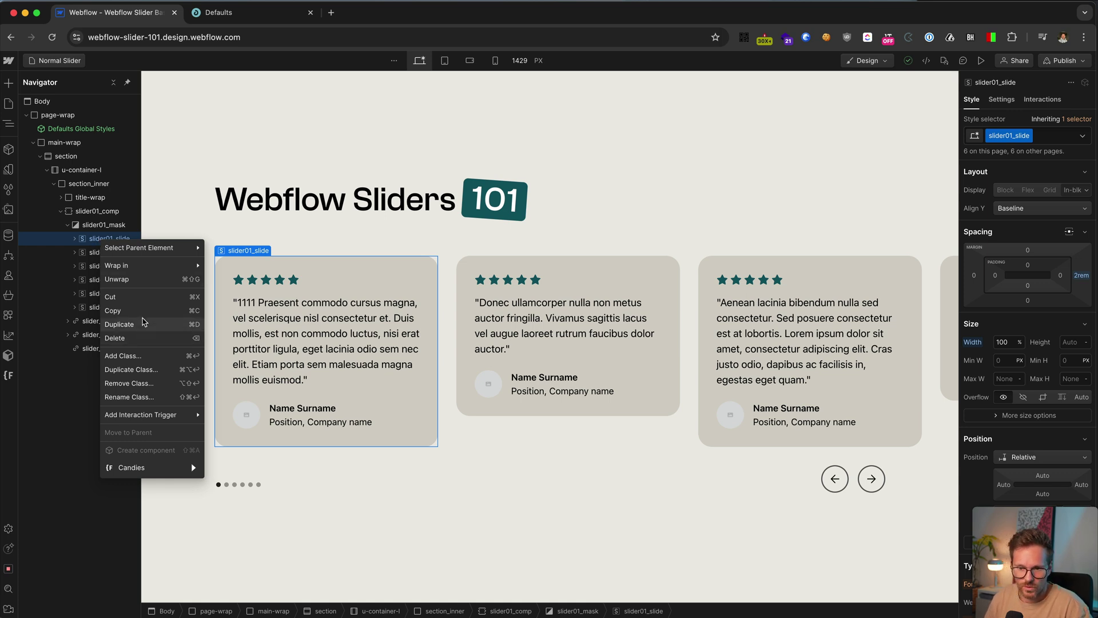
pyautogui.click(143, 322)
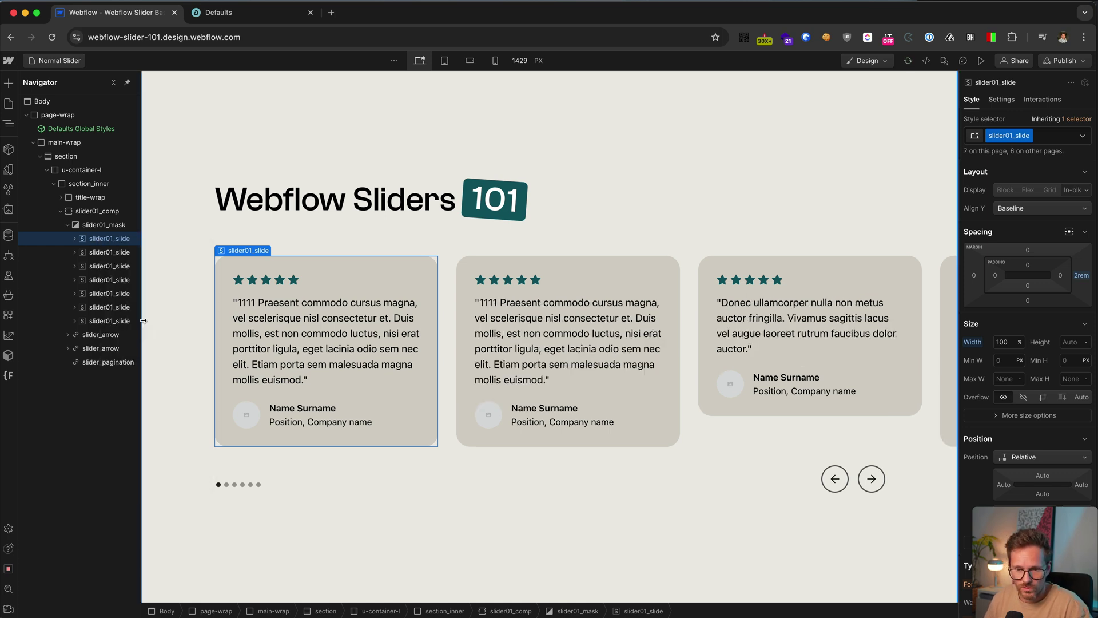
# Add a new blank slide through the slider settings and delete it.
pyautogui.click(1002, 99)
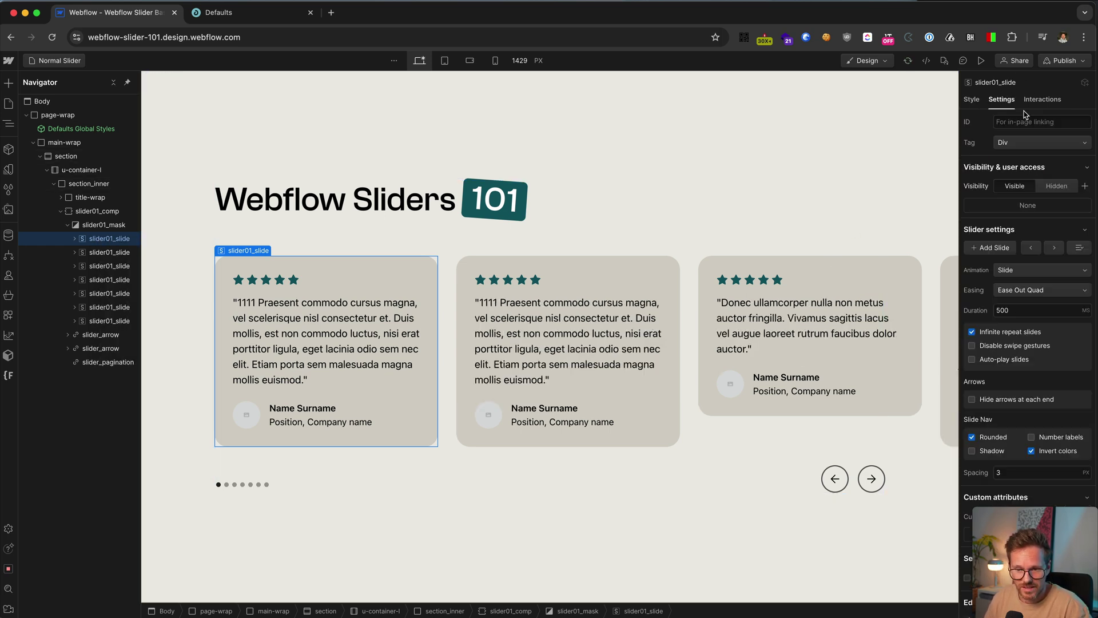
pyautogui.click(998, 248)
pyautogui.click(294, 297)
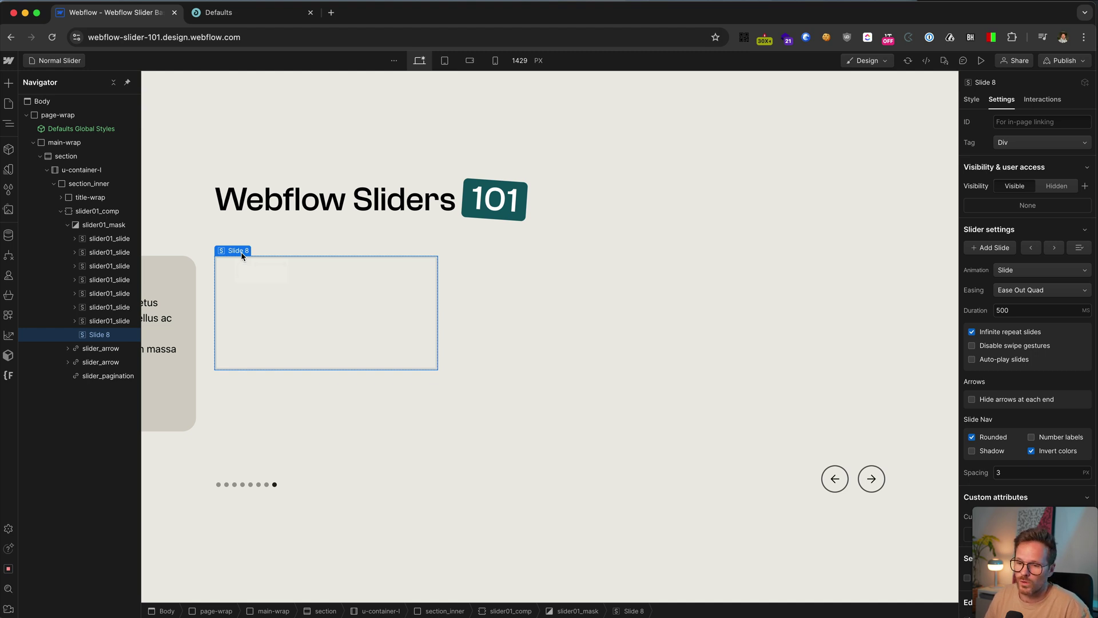
pyautogui.press('Delete')
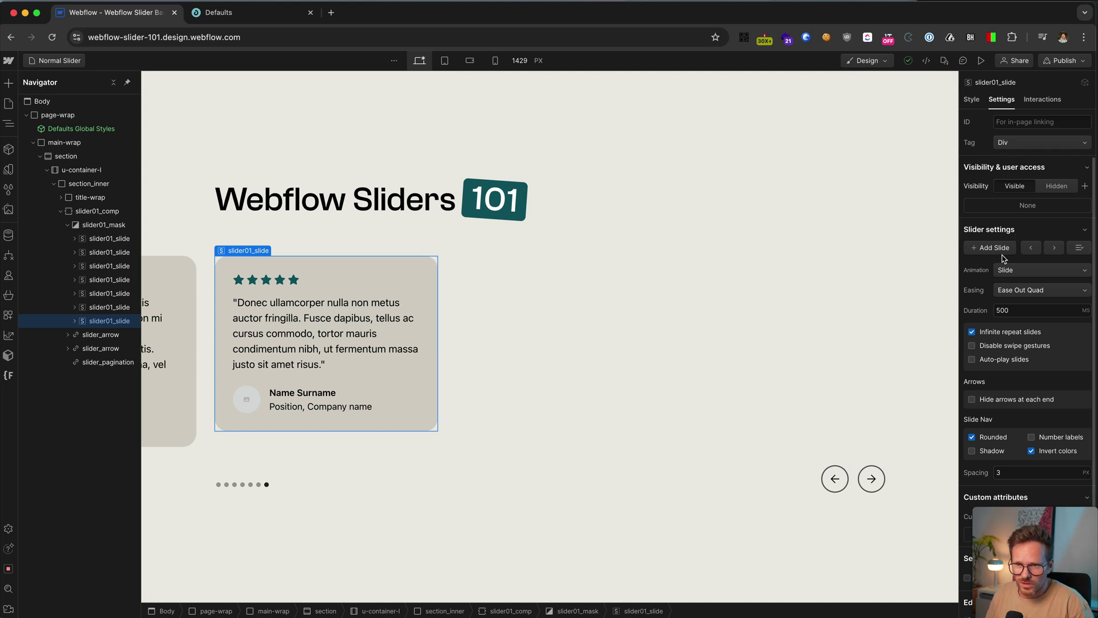
# Step backward and forward through the slides using the slider settings, and jump to slide 4.
pyautogui.click(1036, 249)
pyautogui.click(1036, 248)
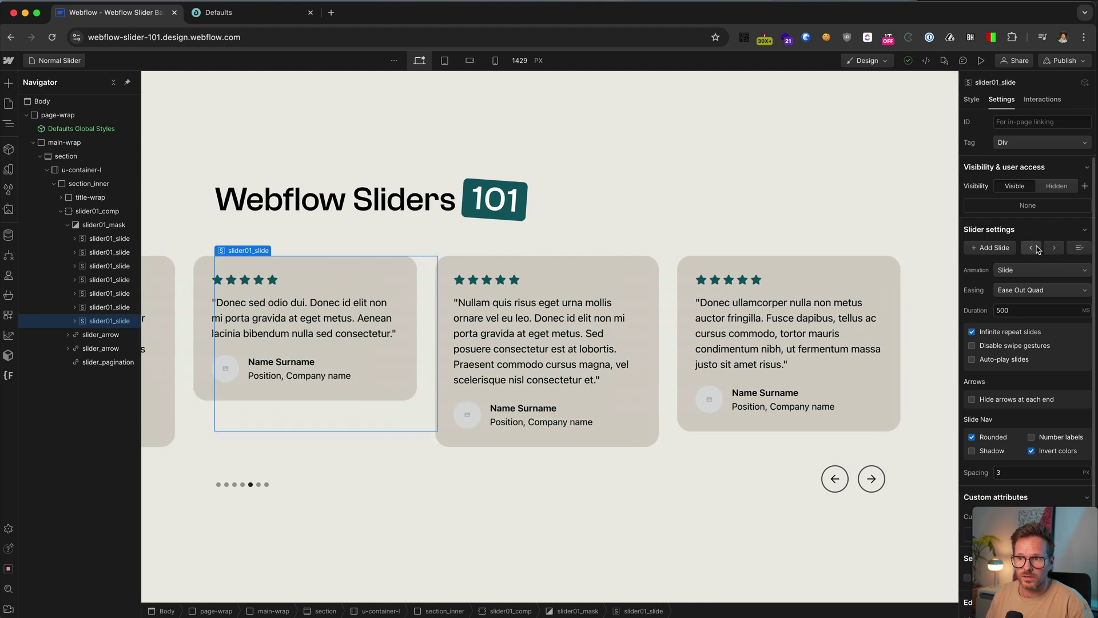
pyautogui.click(1036, 248)
pyautogui.click(1037, 248)
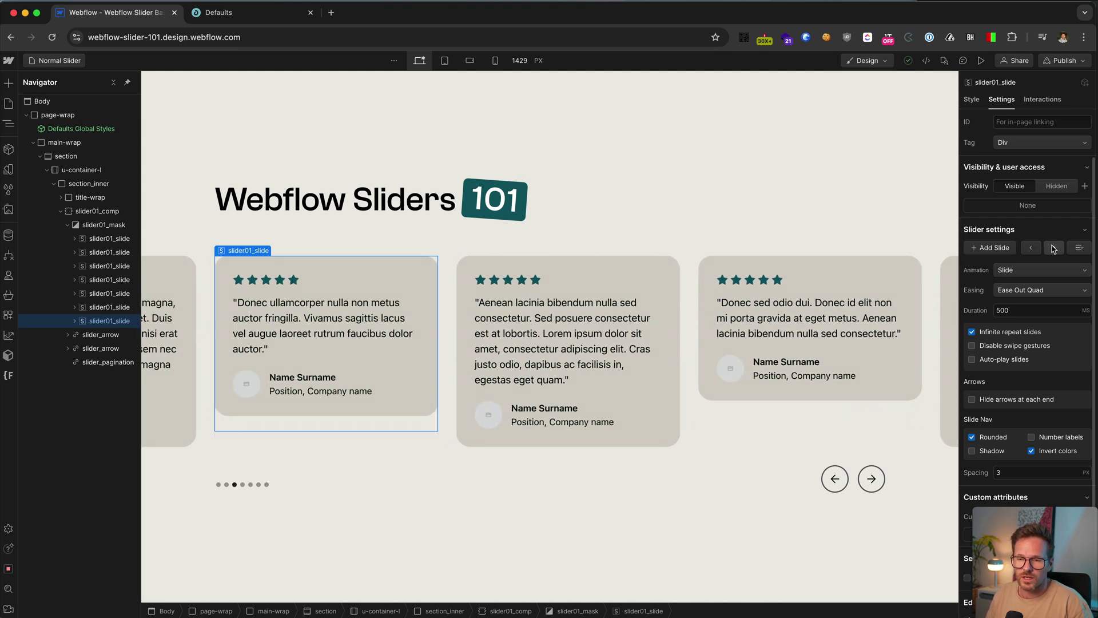
pyautogui.click(1054, 248)
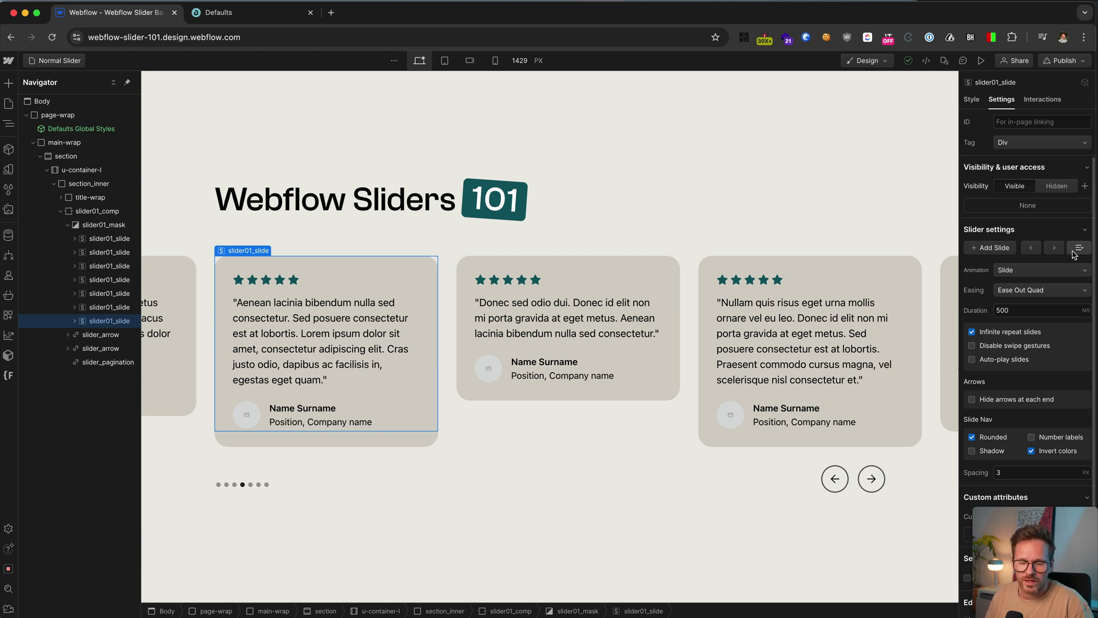
pyautogui.click(1073, 251)
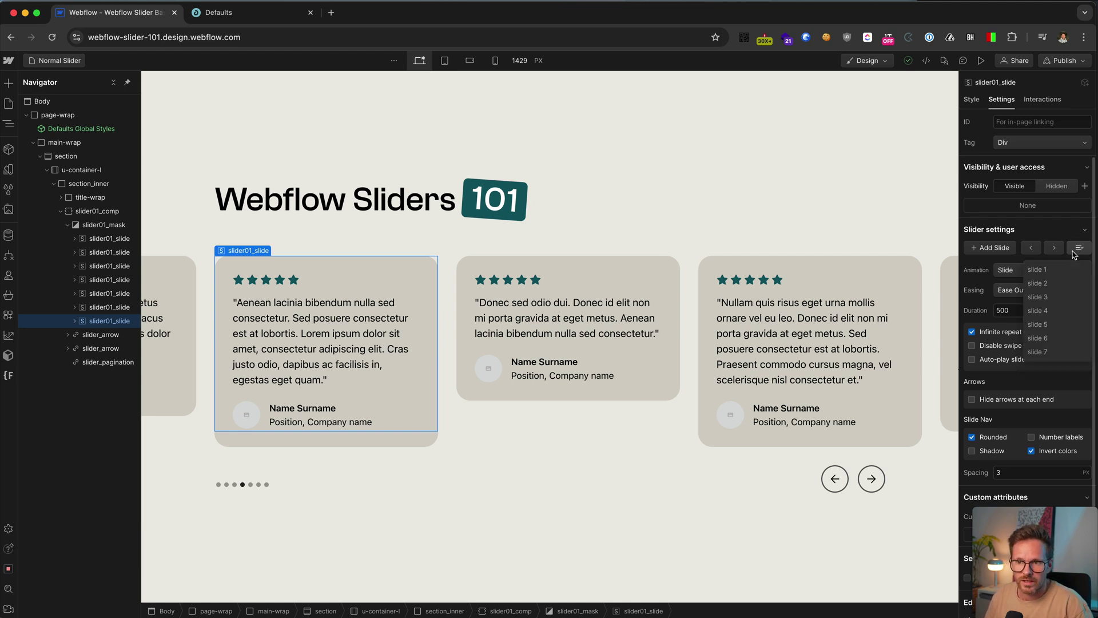
pyautogui.click(1050, 313)
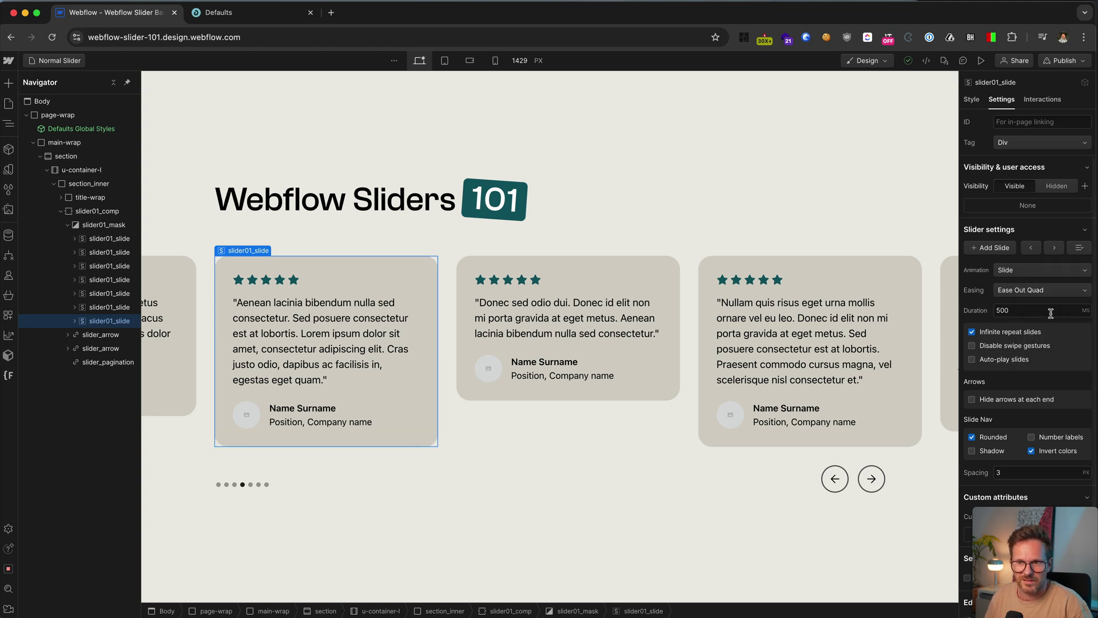
# Try the Fade Out - In animation on the slider and switch back to Slide.
pyautogui.click(1016, 271)
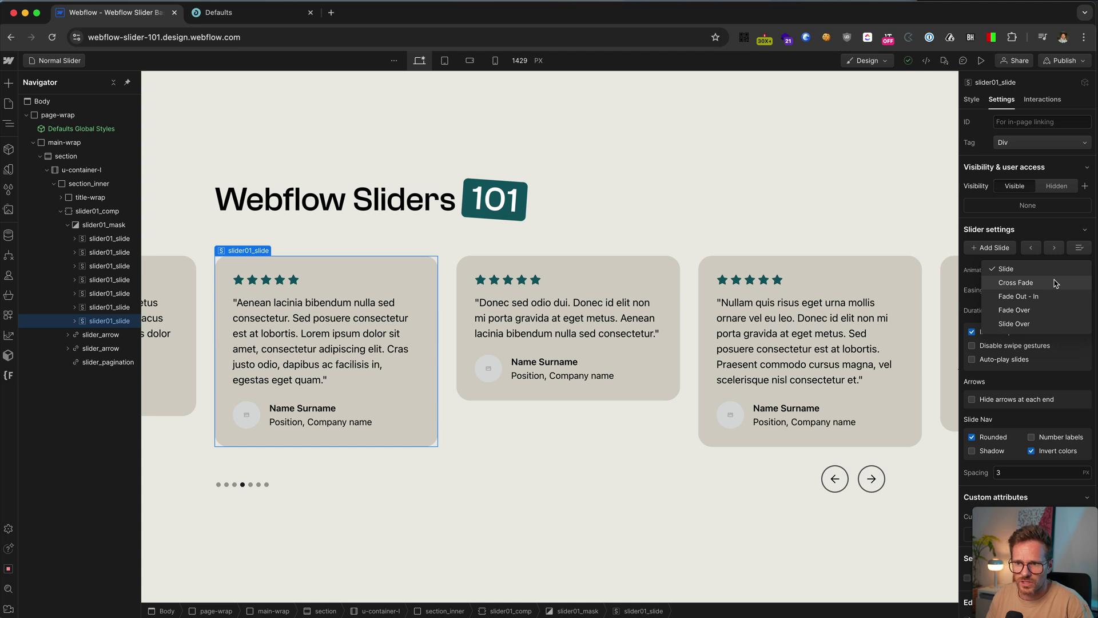
pyautogui.click(1039, 295)
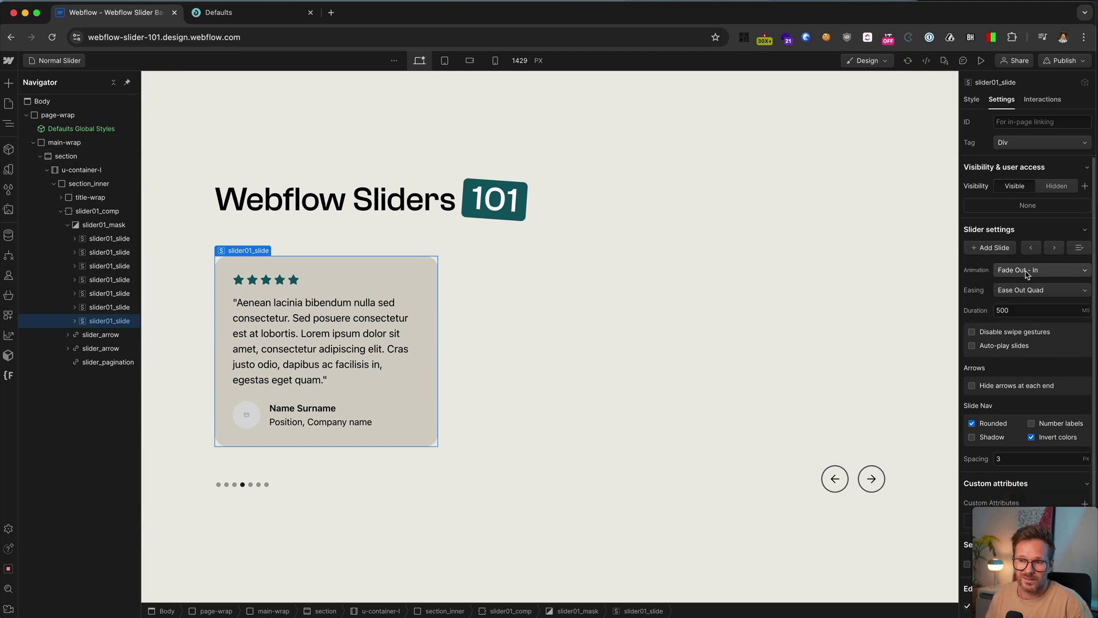
pyautogui.click(1025, 274)
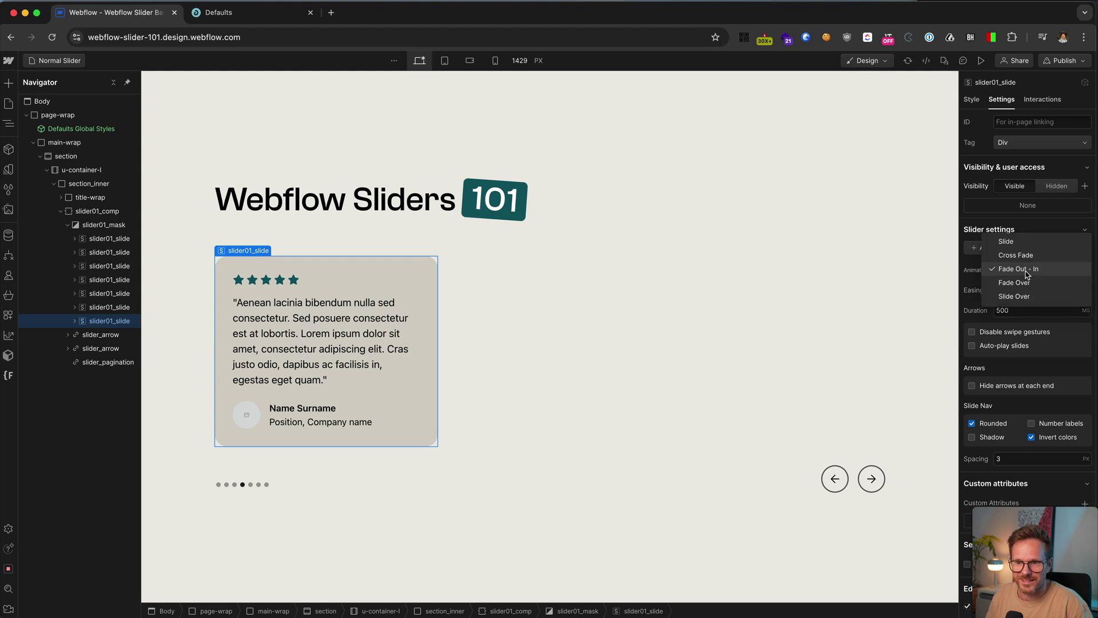
pyautogui.click(1029, 240)
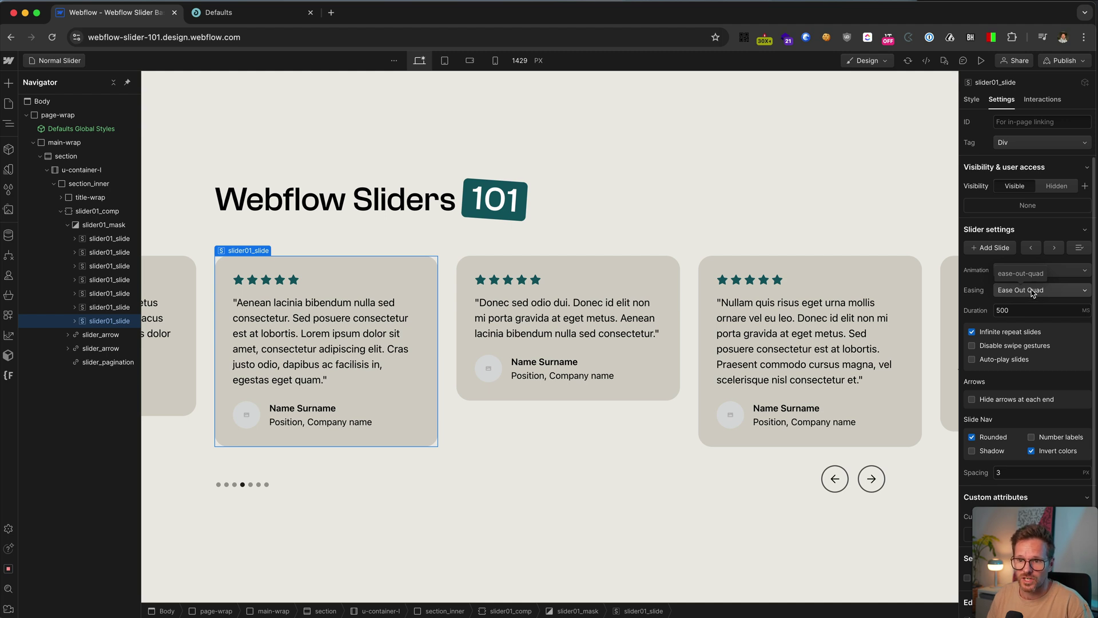
# Examine the slider's available easing options and its duration setting.
pyautogui.click(1012, 293)
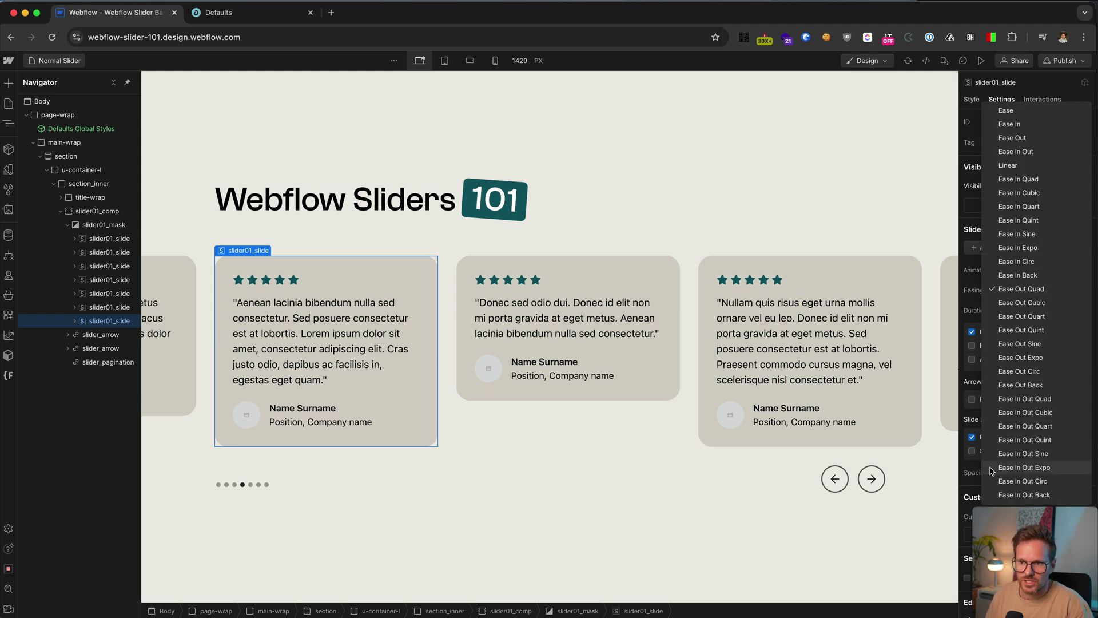
pyautogui.click(1041, 290)
pyautogui.click(1022, 310)
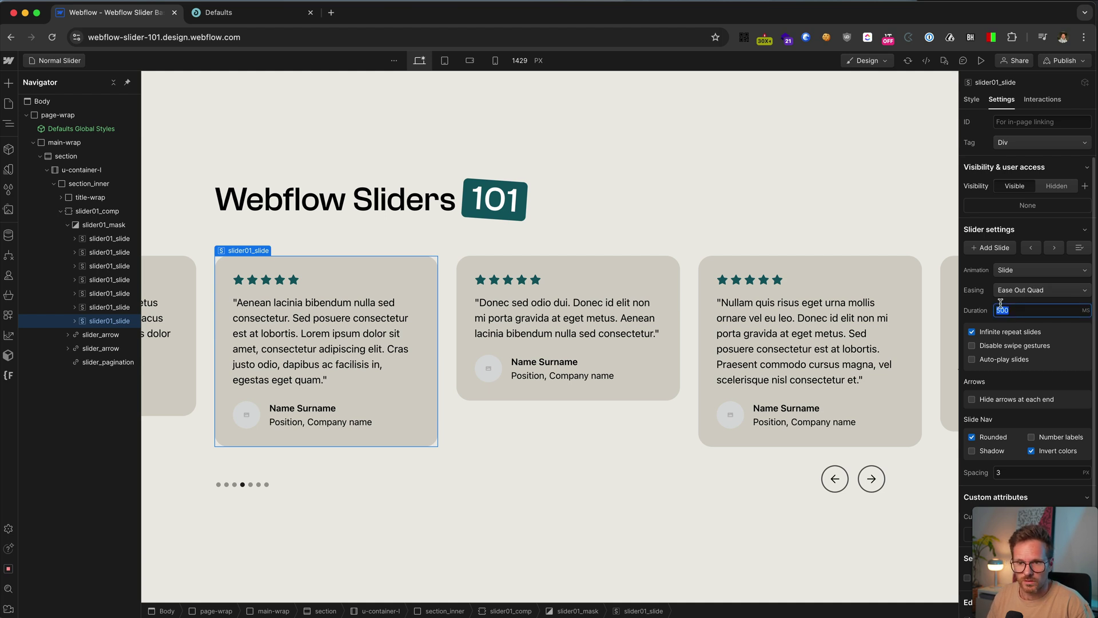
pyautogui.click(977, 293)
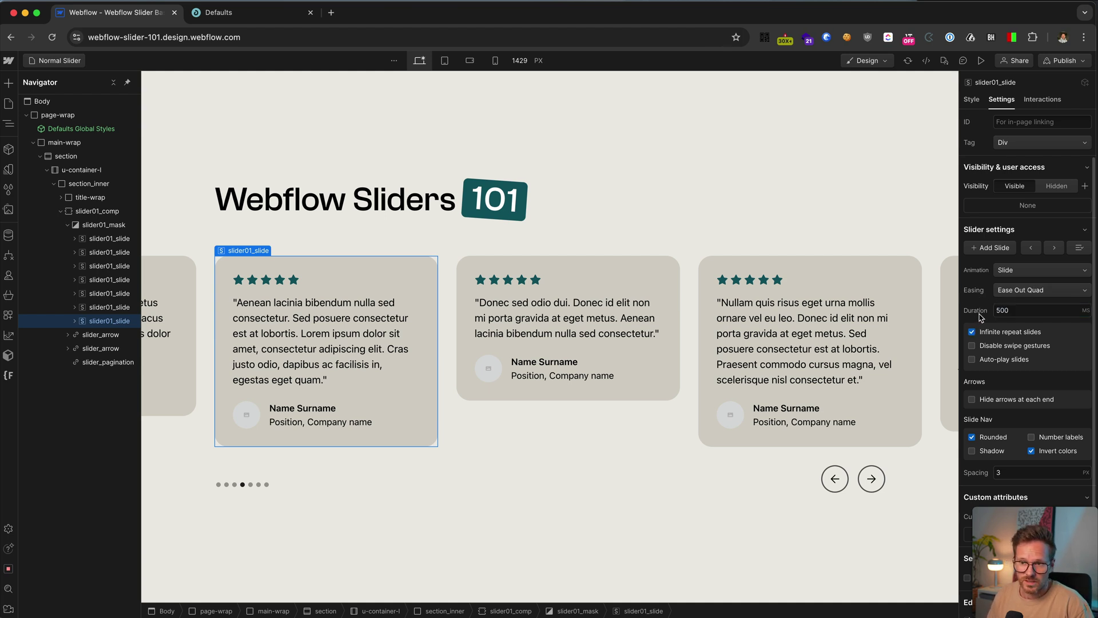
# Examine the element trigger options for the slide's interactions, including Slider change.
pyautogui.click(1041, 101)
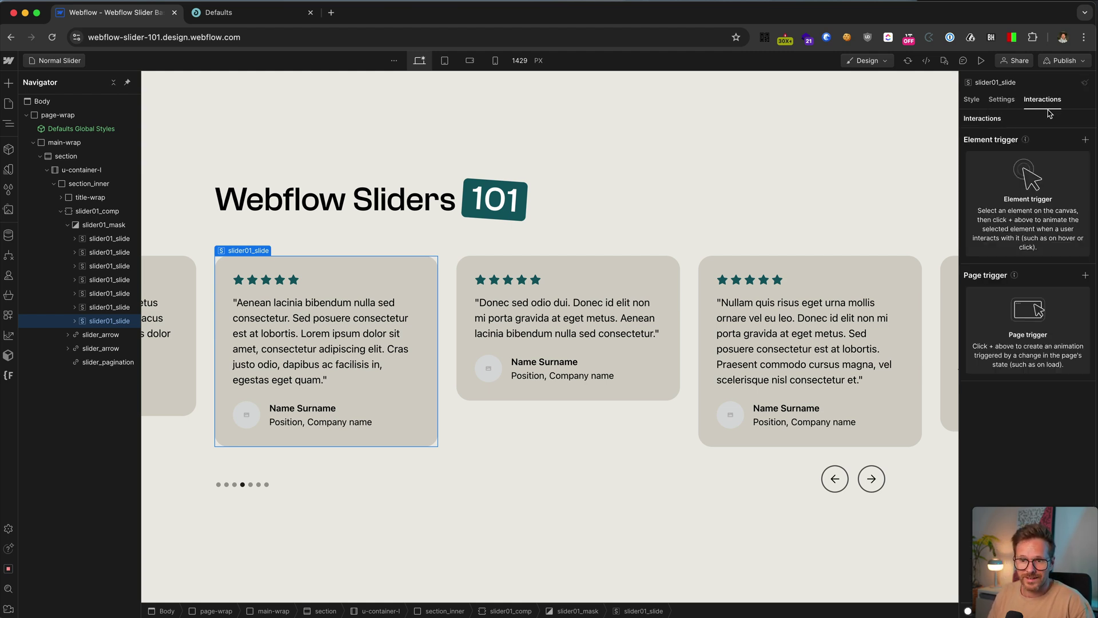
pyautogui.click(1083, 141)
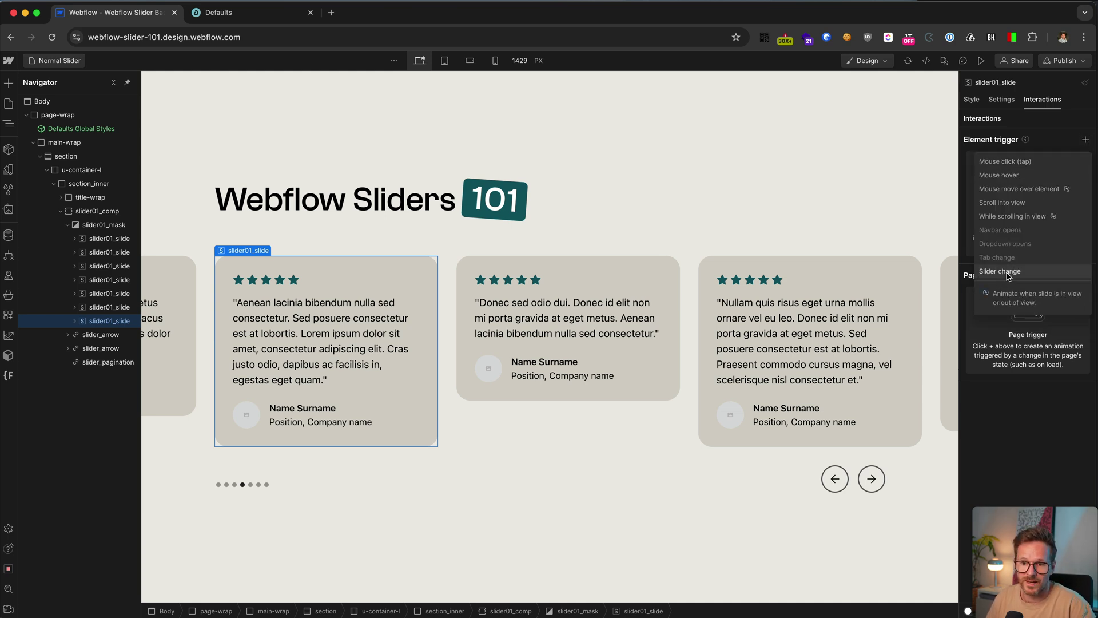
pyautogui.click(1006, 431)
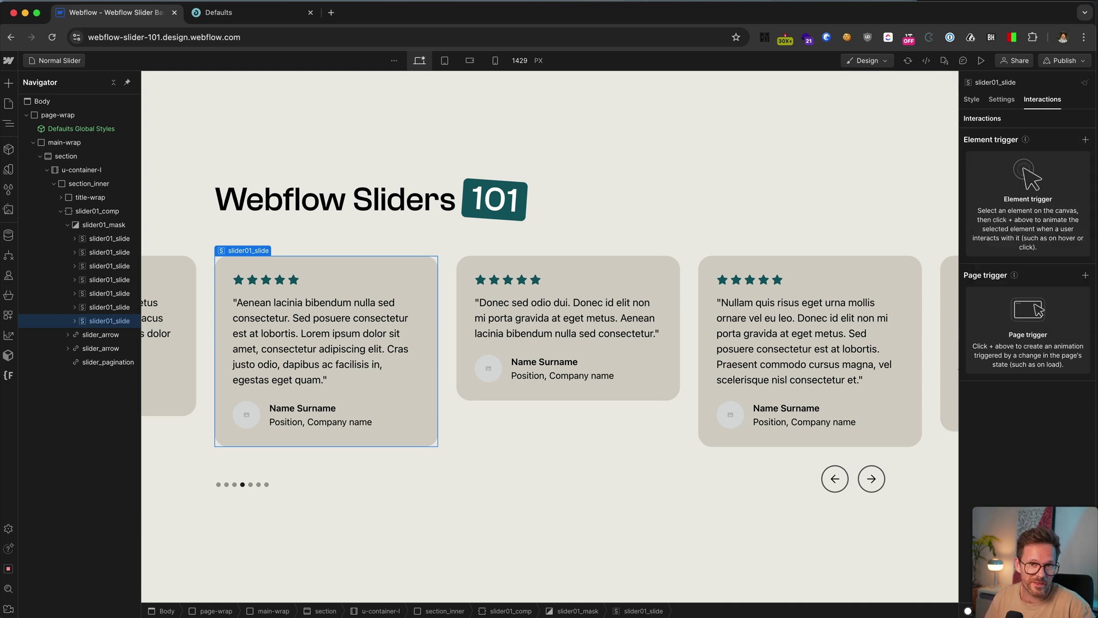
# Test stepping forward to the last slide with Infinite repeat slides turned off, and turn infinite repeat back on.
pyautogui.click(1001, 101)
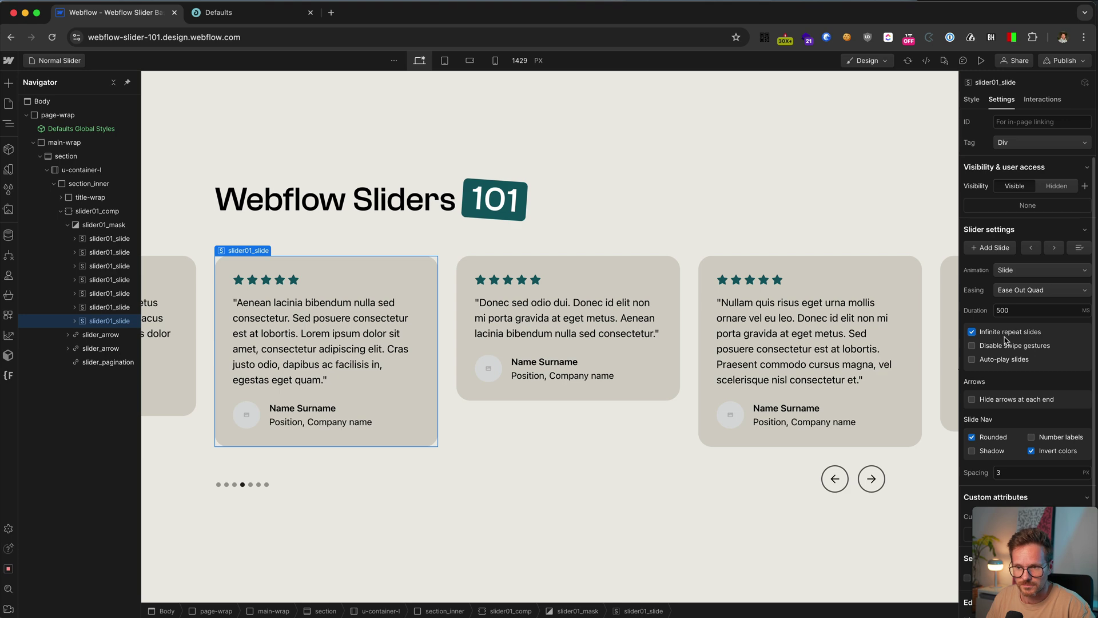
pyautogui.click(1024, 333)
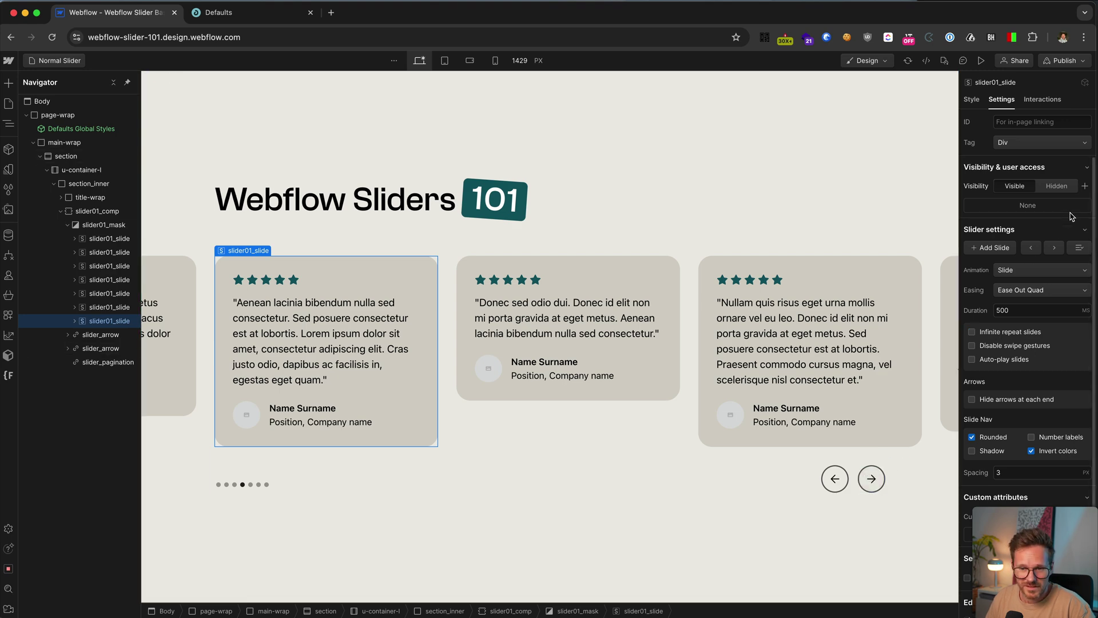
pyautogui.click(1054, 248)
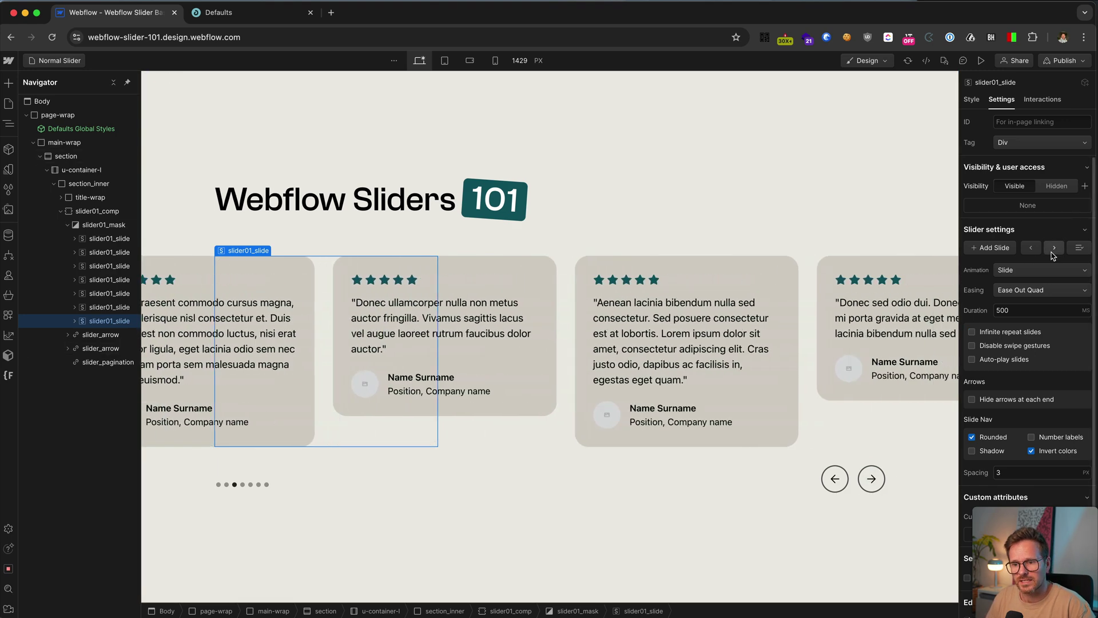
pyautogui.click(1054, 248)
pyautogui.click(1054, 247)
pyautogui.click(1054, 248)
pyautogui.click(1054, 248)
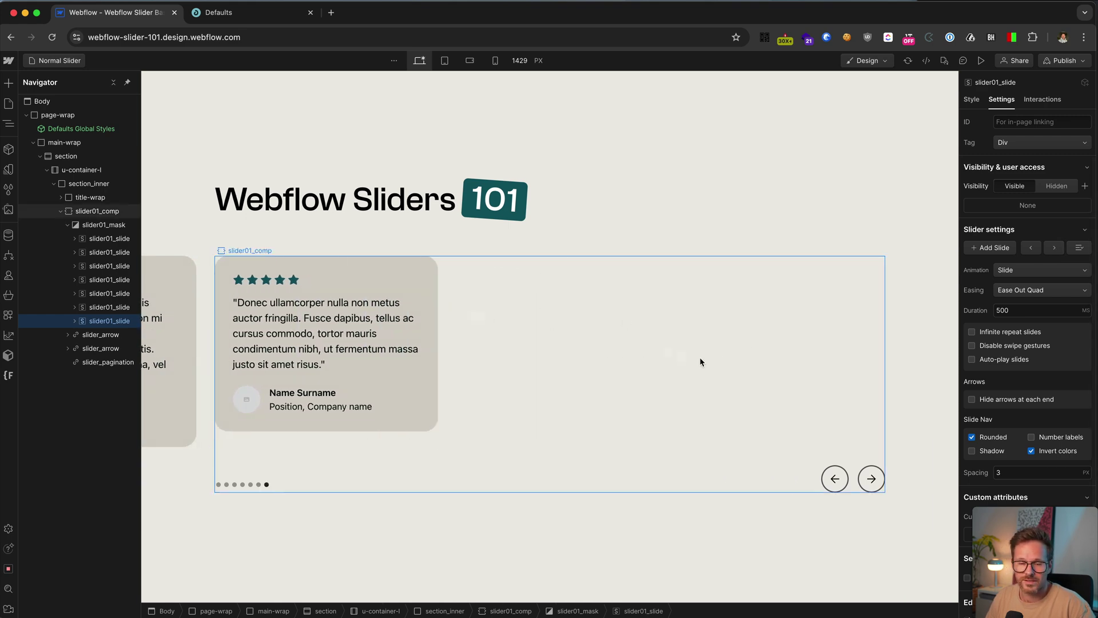
pyautogui.click(1054, 248)
pyautogui.click(972, 332)
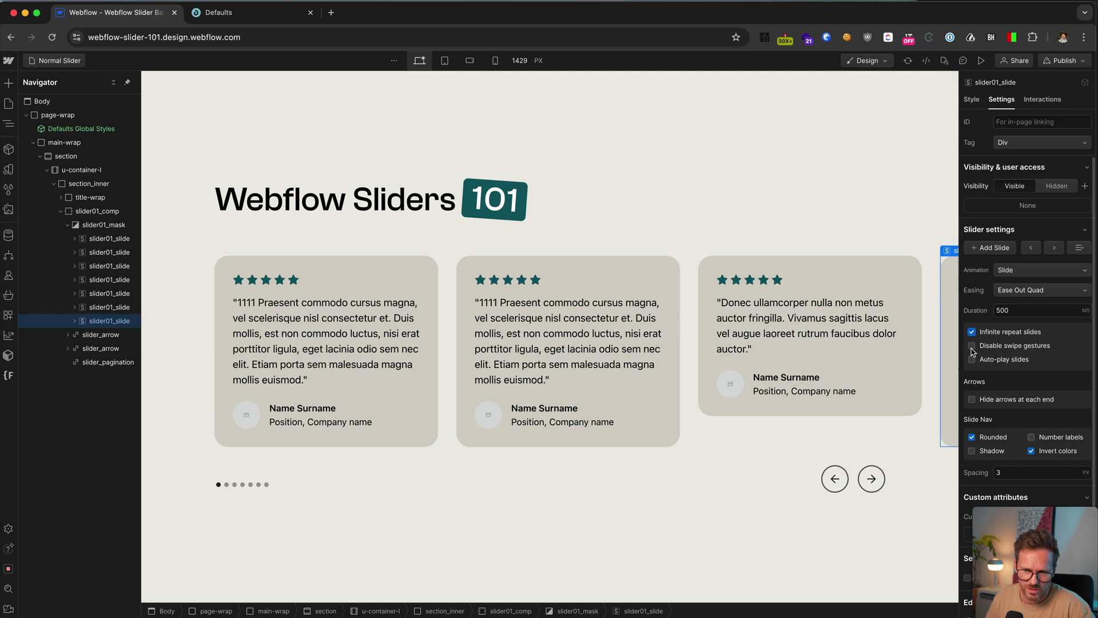
# Try the slider's Auto-play slides and Hide arrows at each end options, leaving both off, and turn off Infinite repeat slides.
pyautogui.click(972, 359)
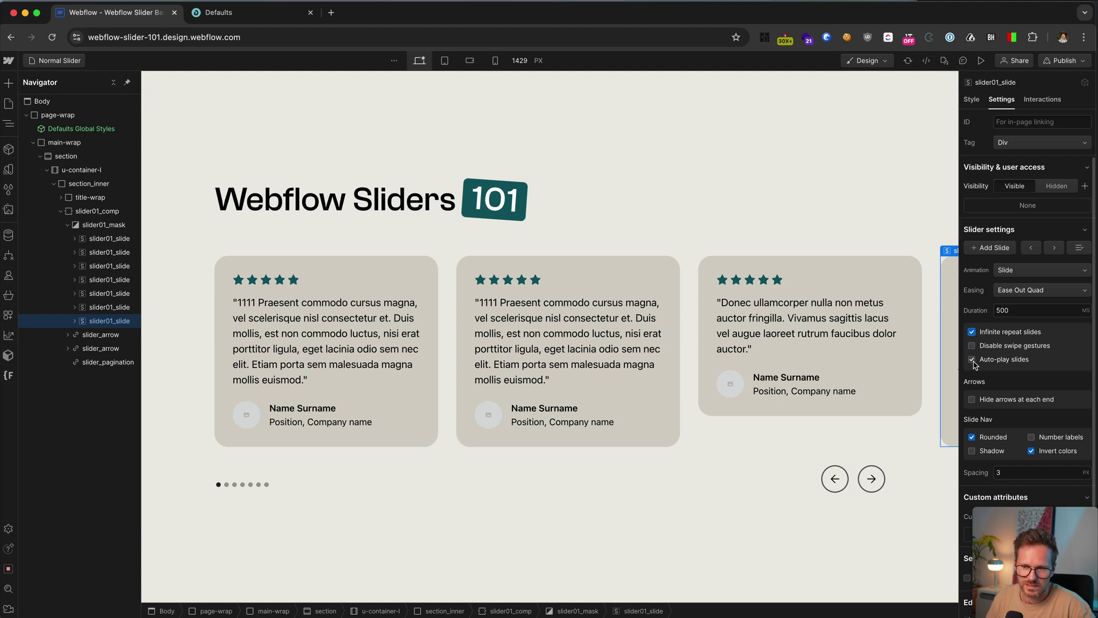
pyautogui.click(972, 361)
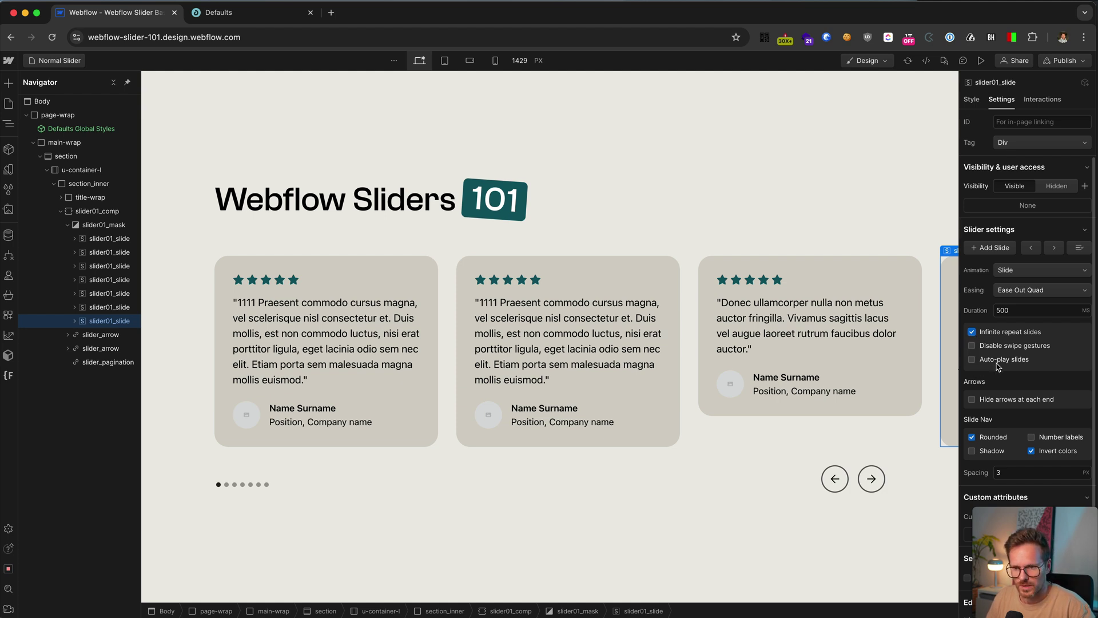
pyautogui.click(973, 400)
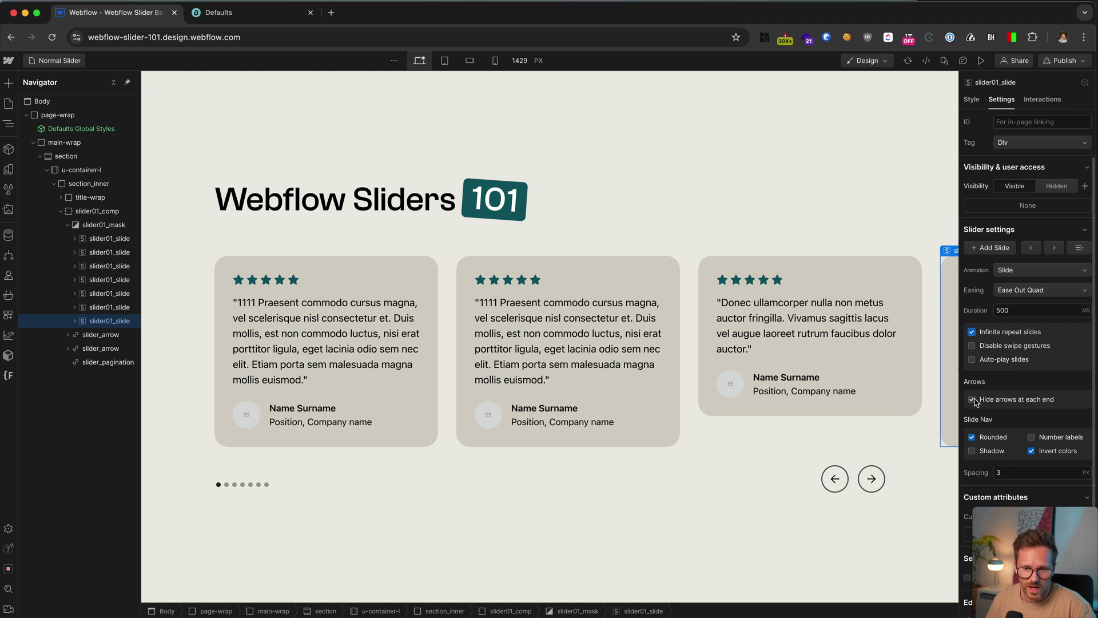
pyautogui.click(972, 399)
pyautogui.click(972, 400)
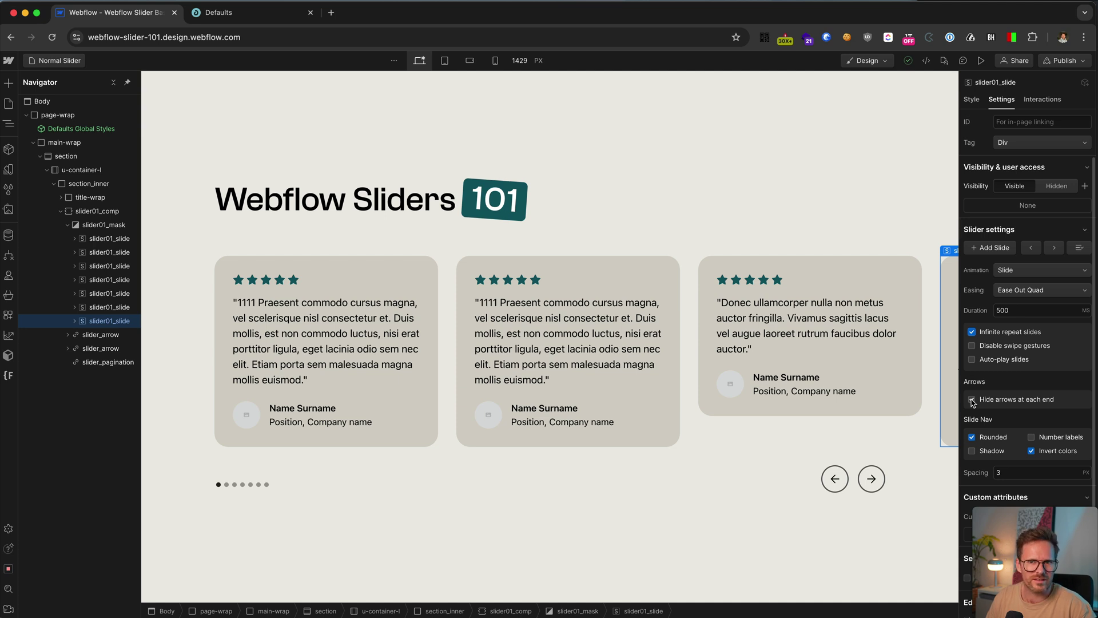
pyautogui.click(972, 401)
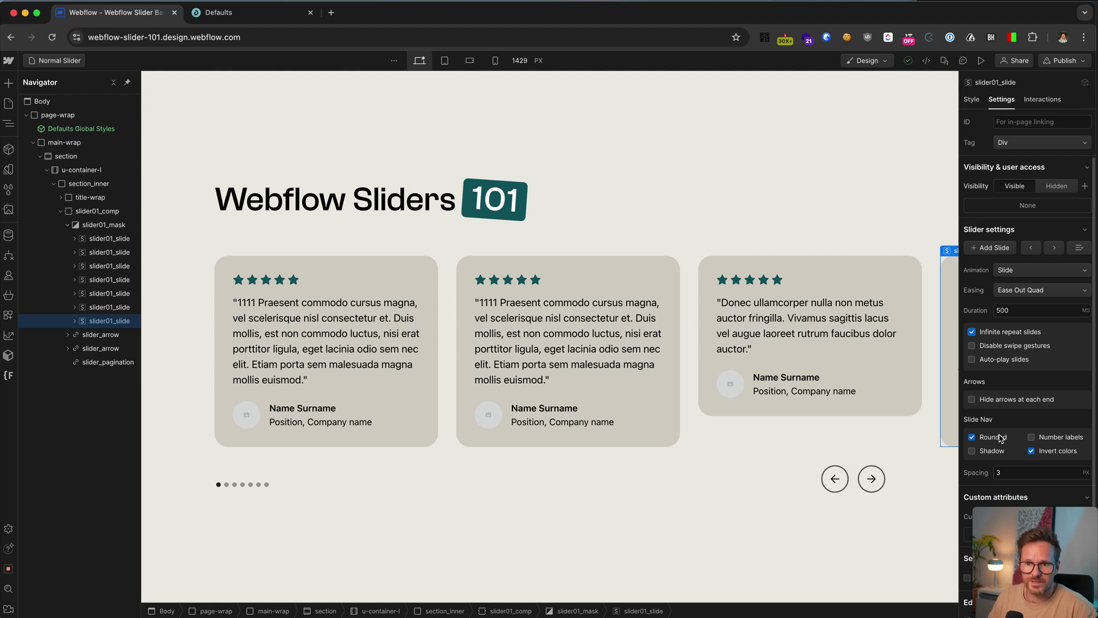
pyautogui.click(971, 332)
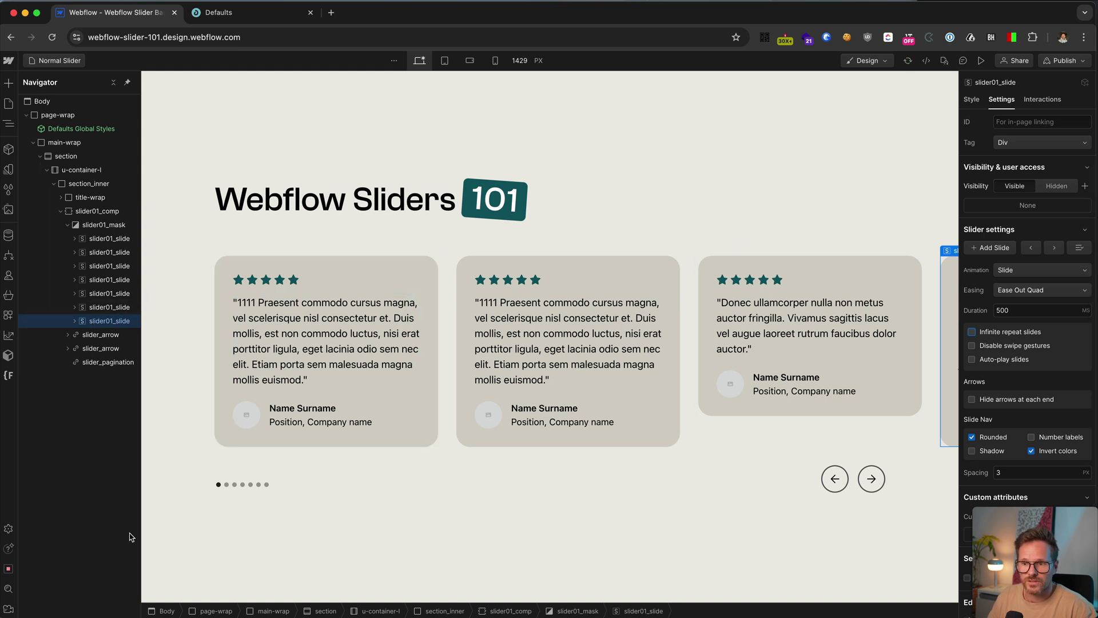
# Examine the testimonial card nested inside the first slide and the style of the slide's right margin.
pyautogui.press('s')
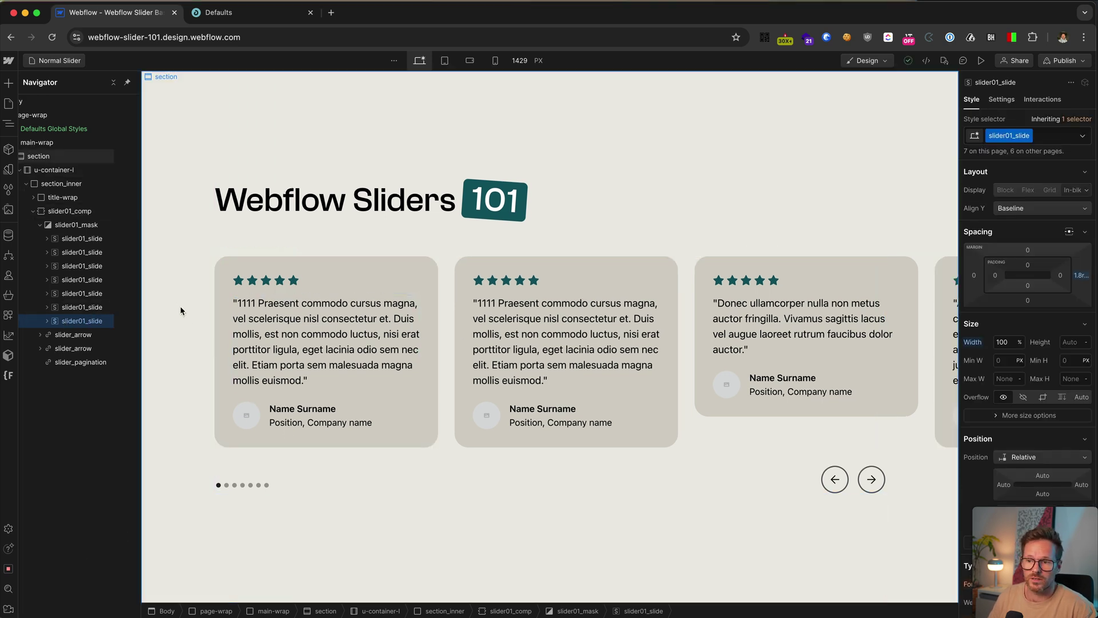
pyautogui.click(89, 240)
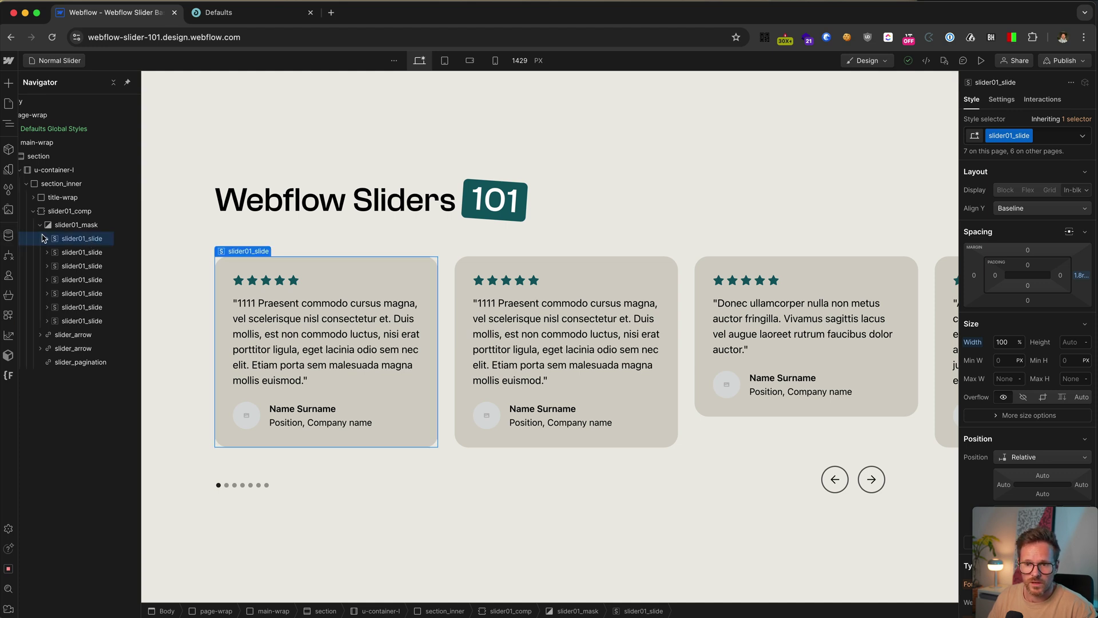
pyautogui.click(47, 238)
pyautogui.click(73, 253)
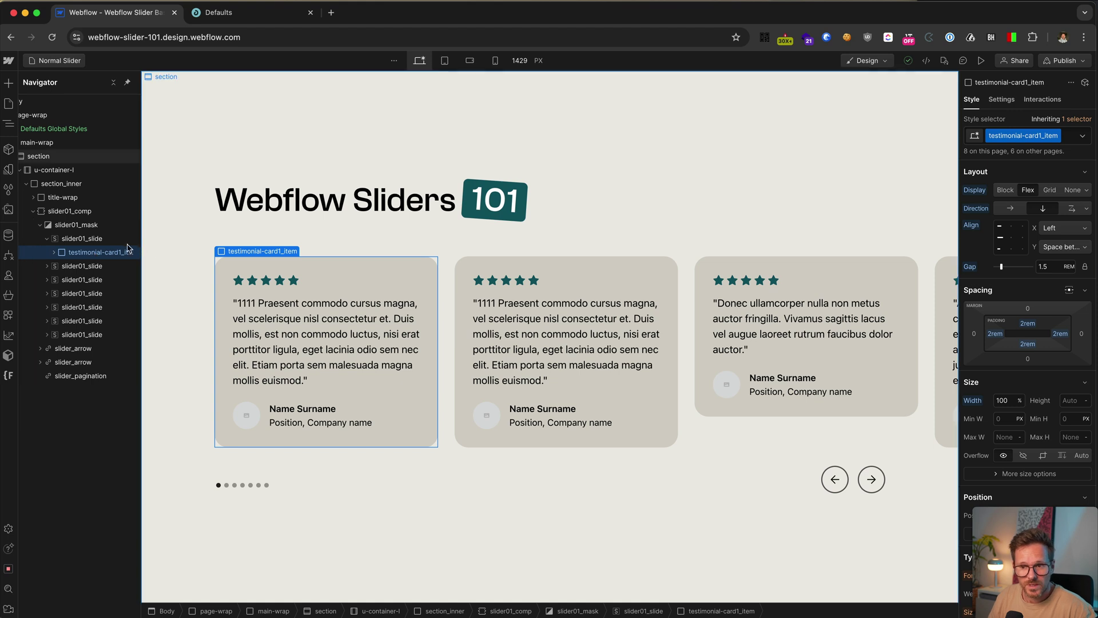
pyautogui.click(81, 238)
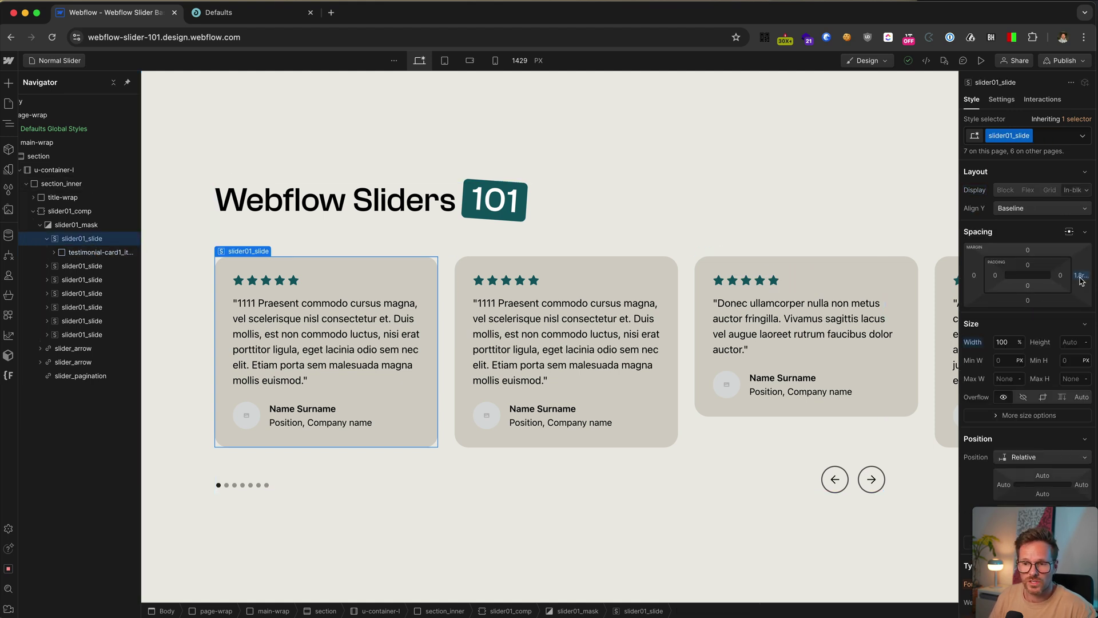
pyautogui.moveTo(1080, 275); pyautogui.dragTo(1080, 281)
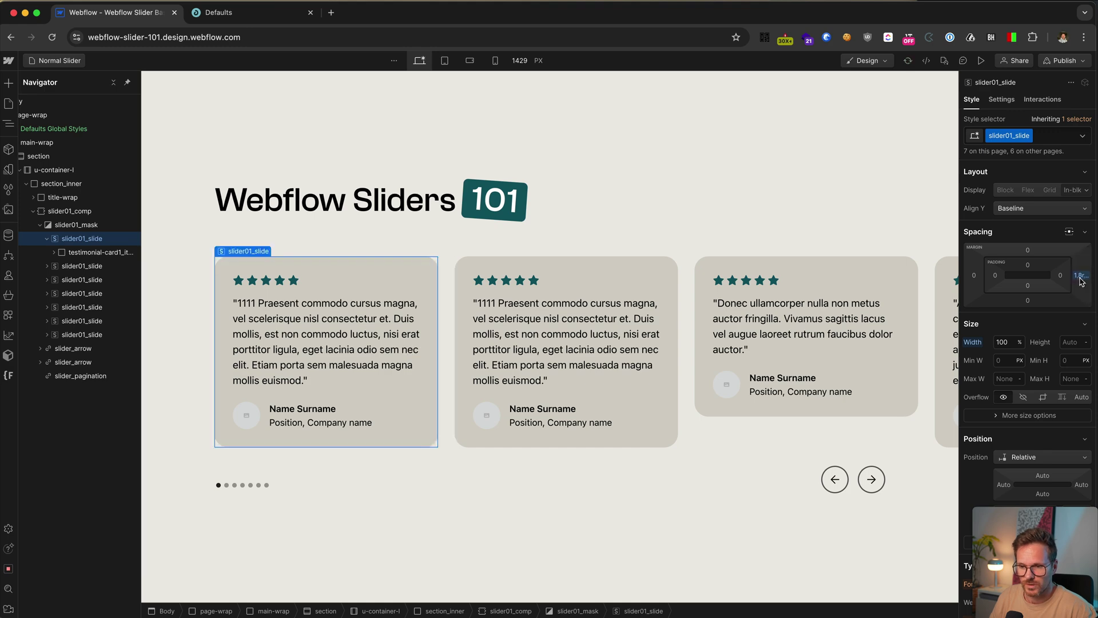
pyautogui.click(1081, 281)
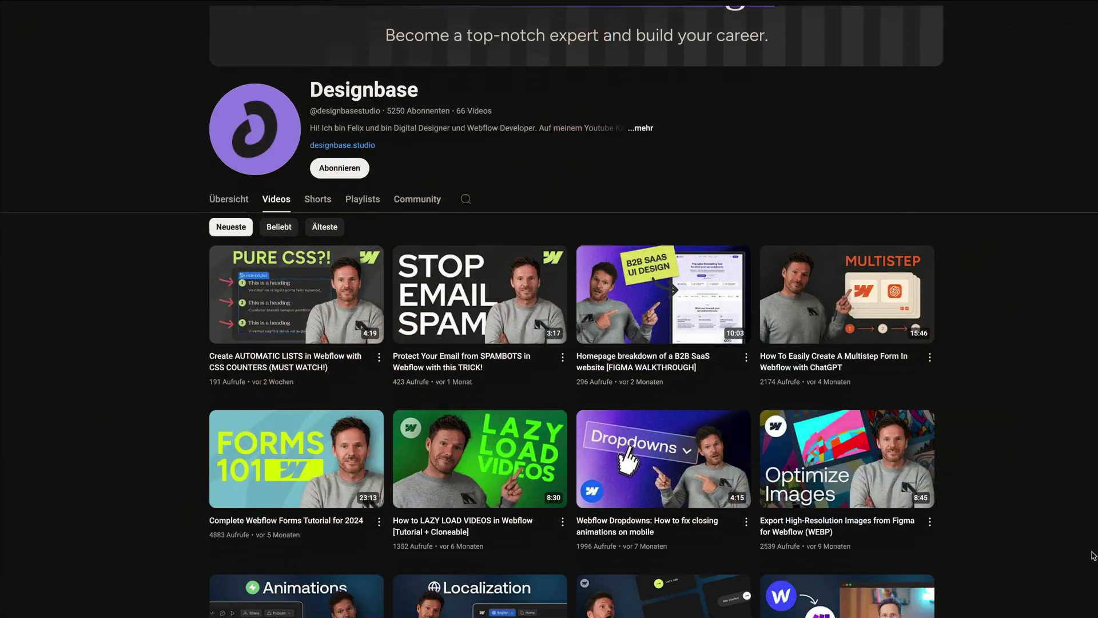
pyautogui.scroll(-3, 1093, 555)
pyautogui.scroll(-9, 1091, 555)
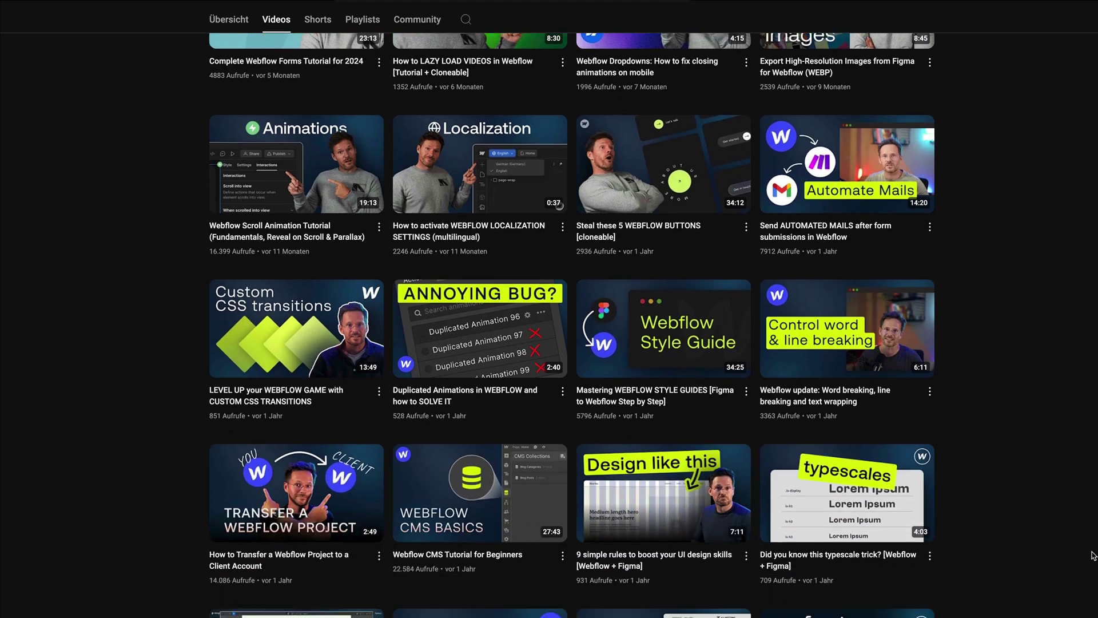
pyautogui.scroll(-10, 1091, 555)
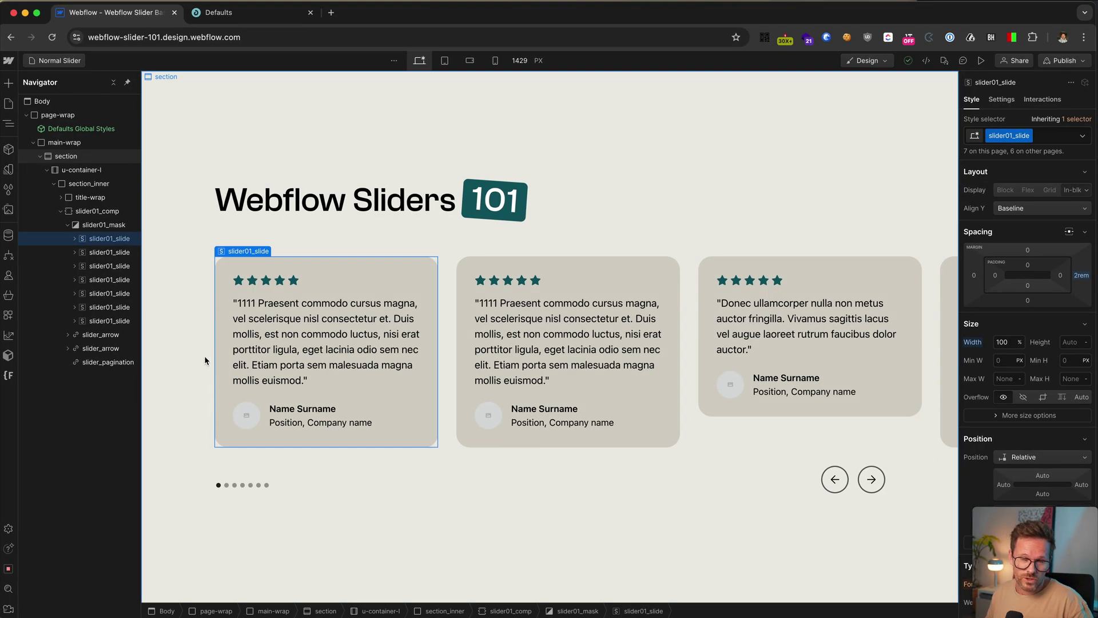
# Try a 50% width on the slider mask at the desktop breakpoint and undo the change.
pyautogui.click(105, 228)
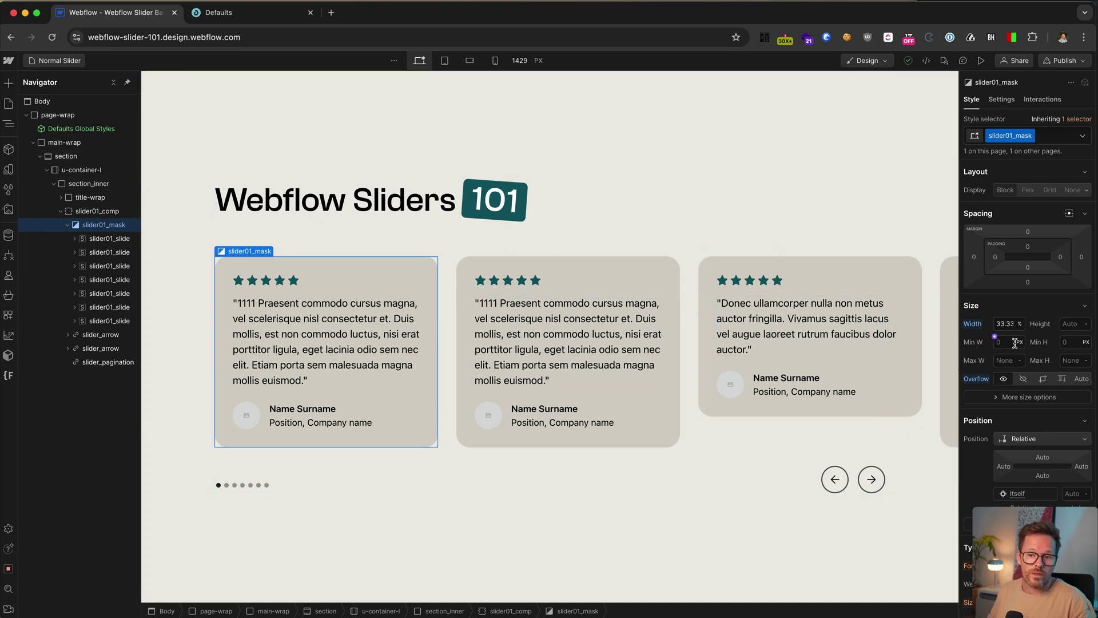
pyautogui.click(1005, 324)
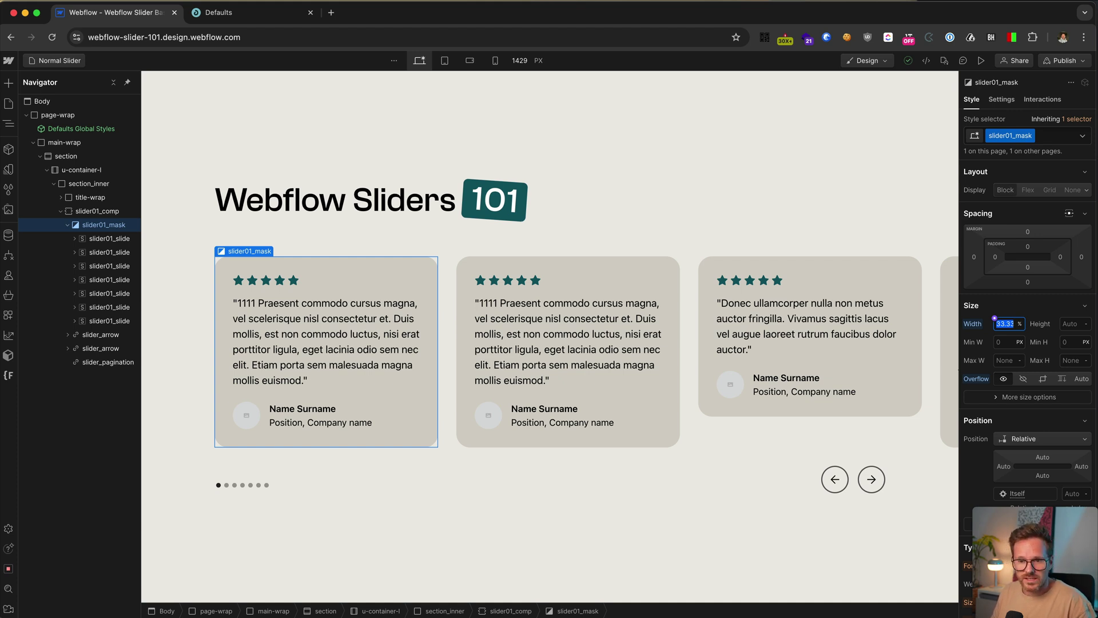
pyautogui.write('50')
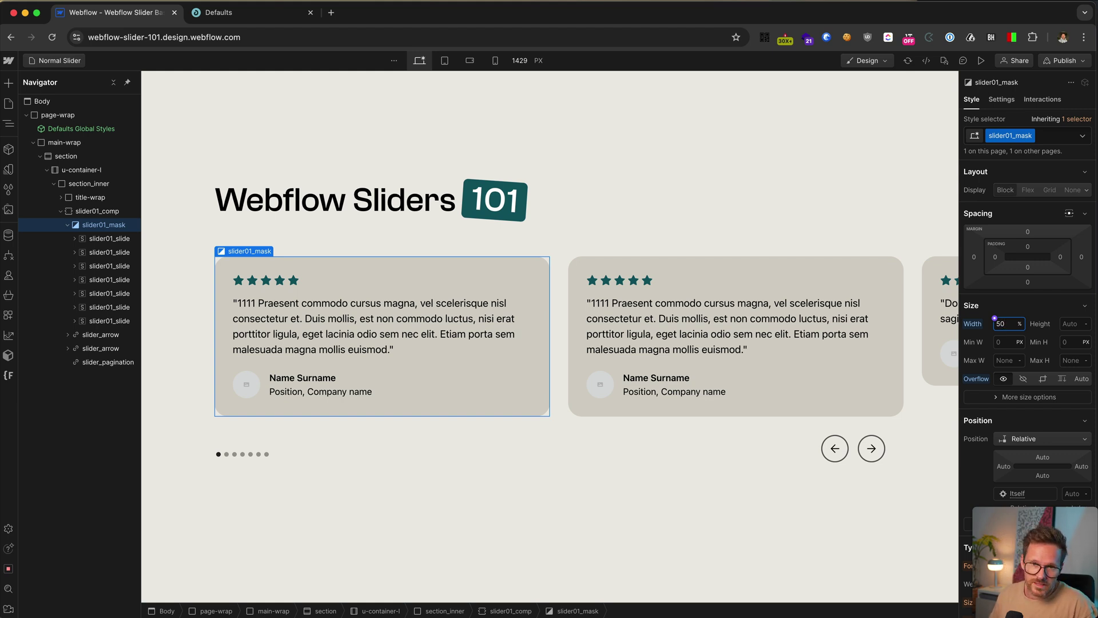
pyautogui.hotkey('ctrl', 'z')
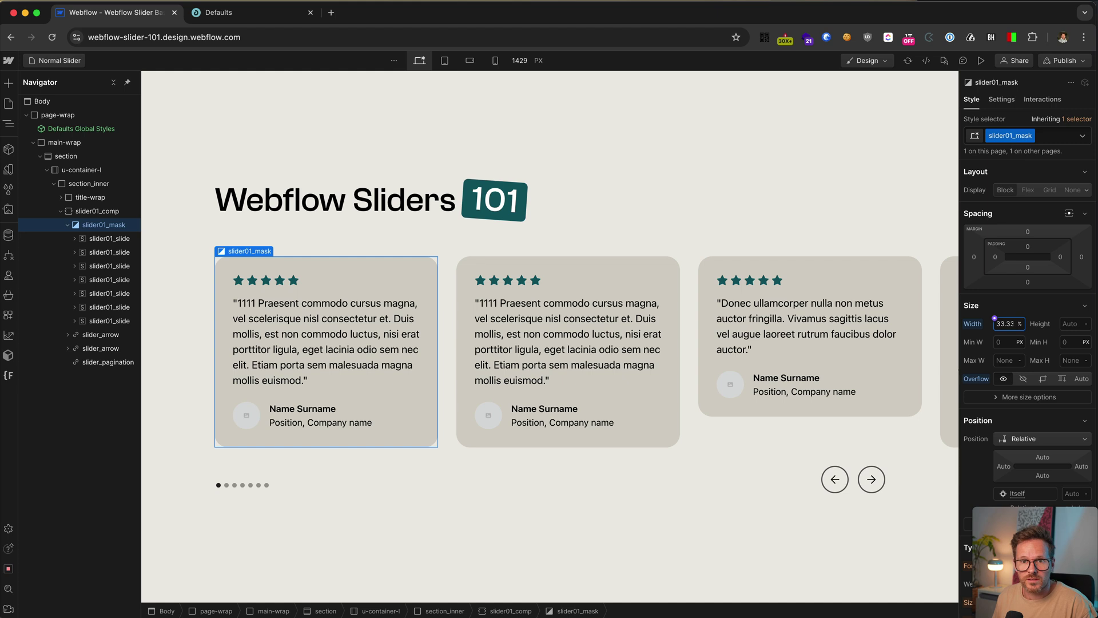
# View the tablet breakpoint, try a 100% slider mask width on mobile portrait, and restore 95% before returning to desktop.
pyautogui.click(446, 61)
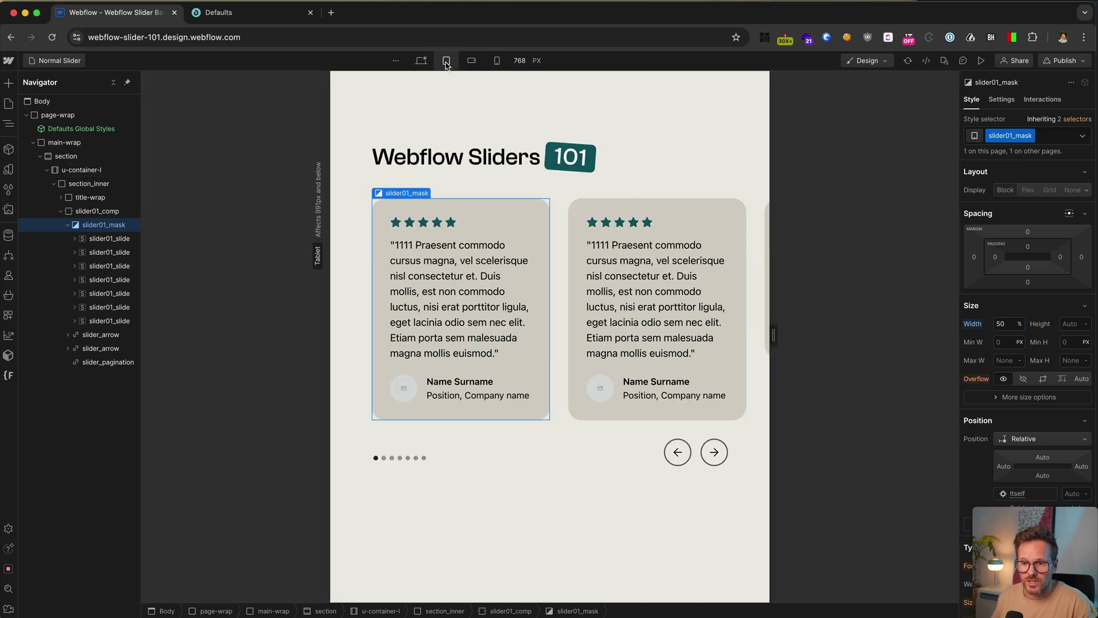
pyautogui.click(497, 60)
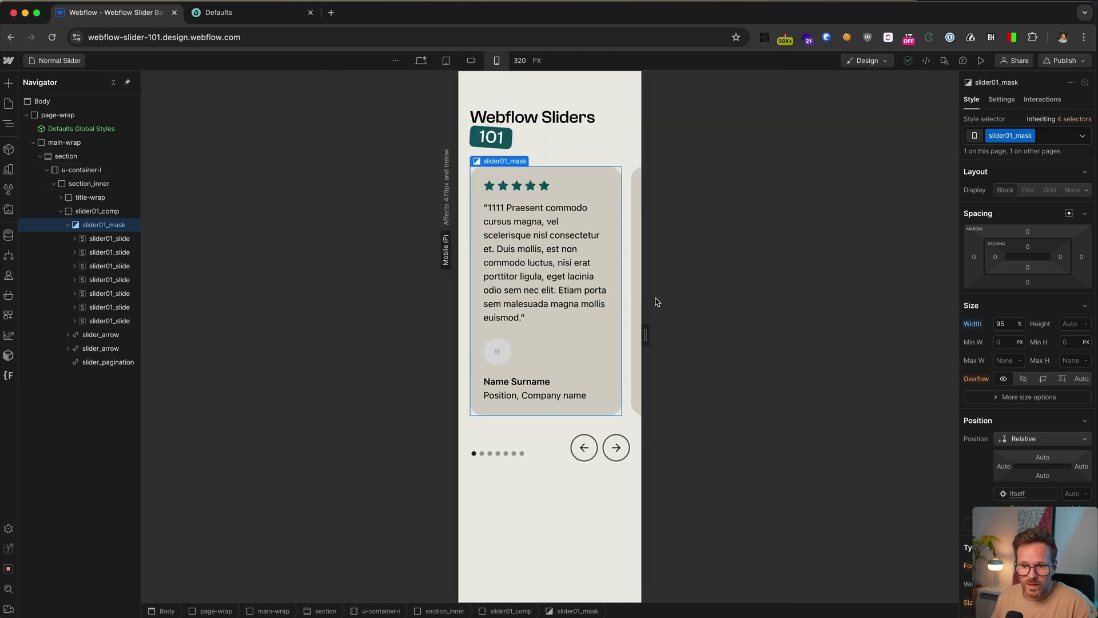
pyautogui.click(1002, 324)
pyautogui.write('100')
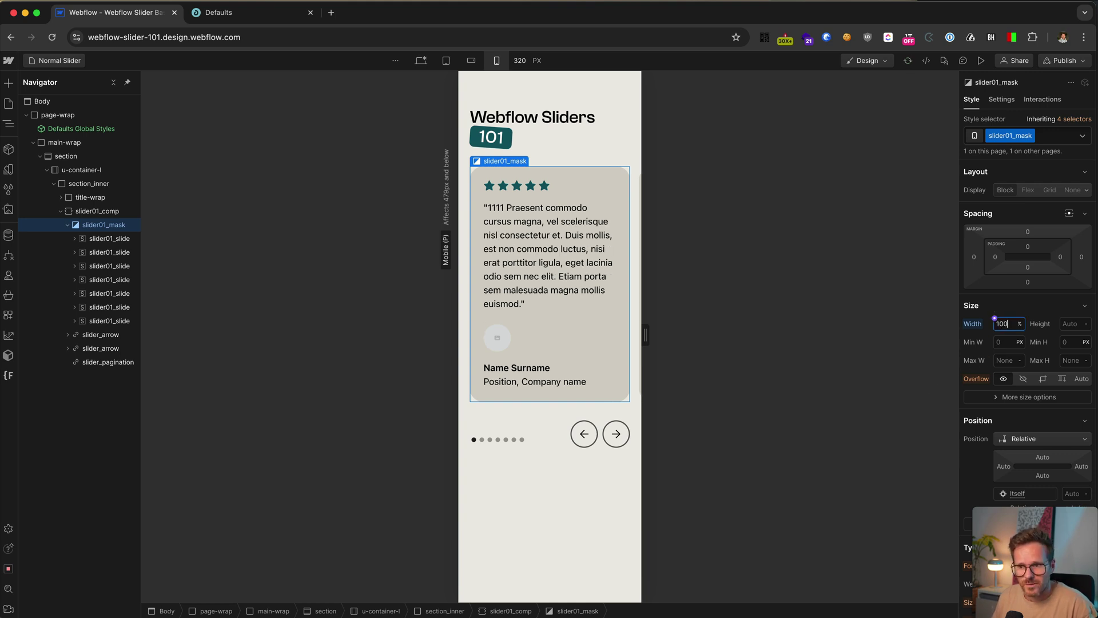
pyautogui.press('super+a')
pyautogui.write('95')
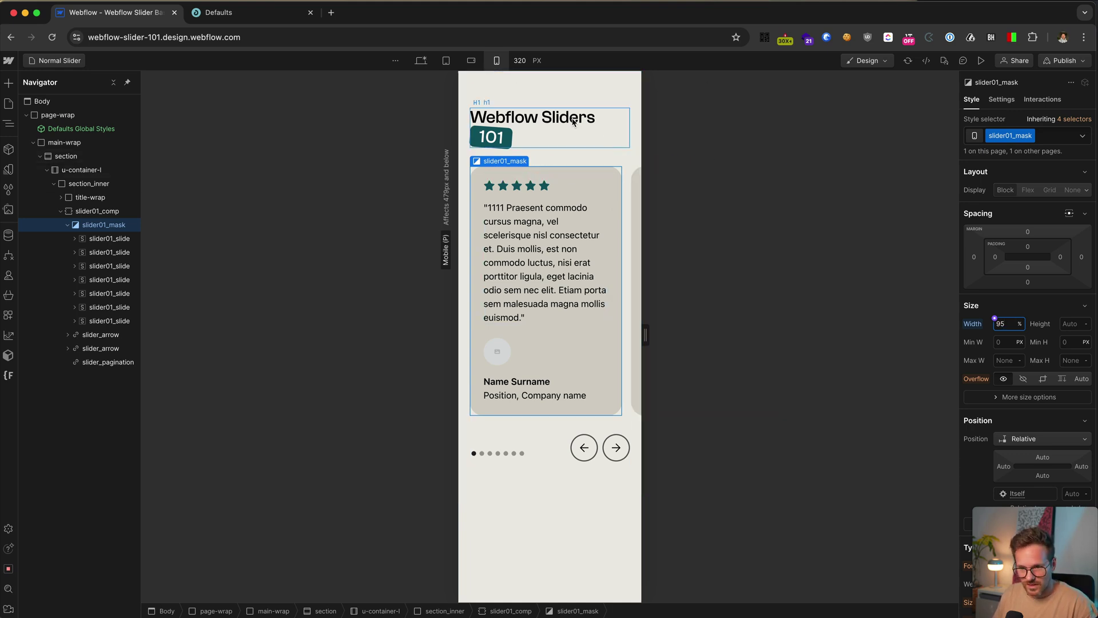
pyautogui.click(428, 60)
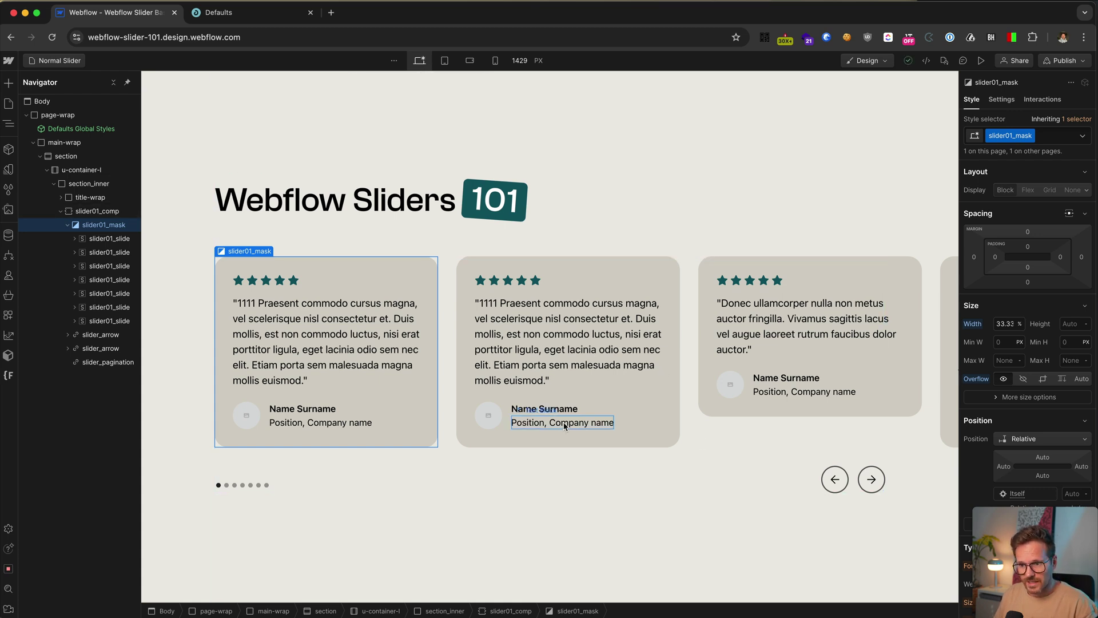
# Examine the left slider arrow's structure and the icon element nested inside it.
pyautogui.click(824, 484)
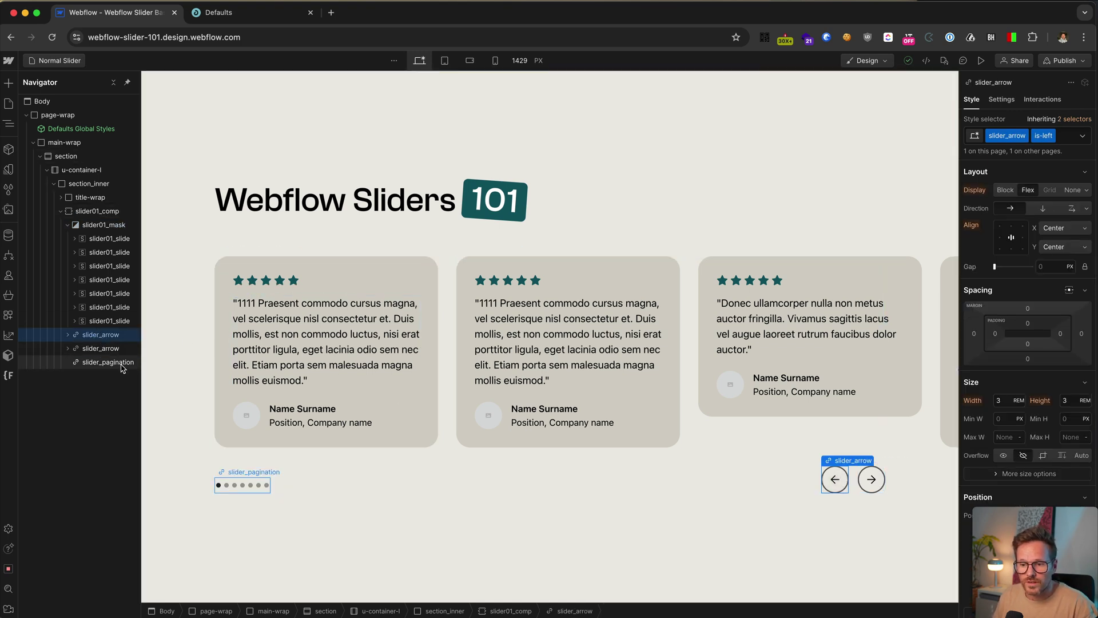
pyautogui.moveTo(91, 336); pyautogui.dragTo(93, 290)
pyautogui.click(74, 337)
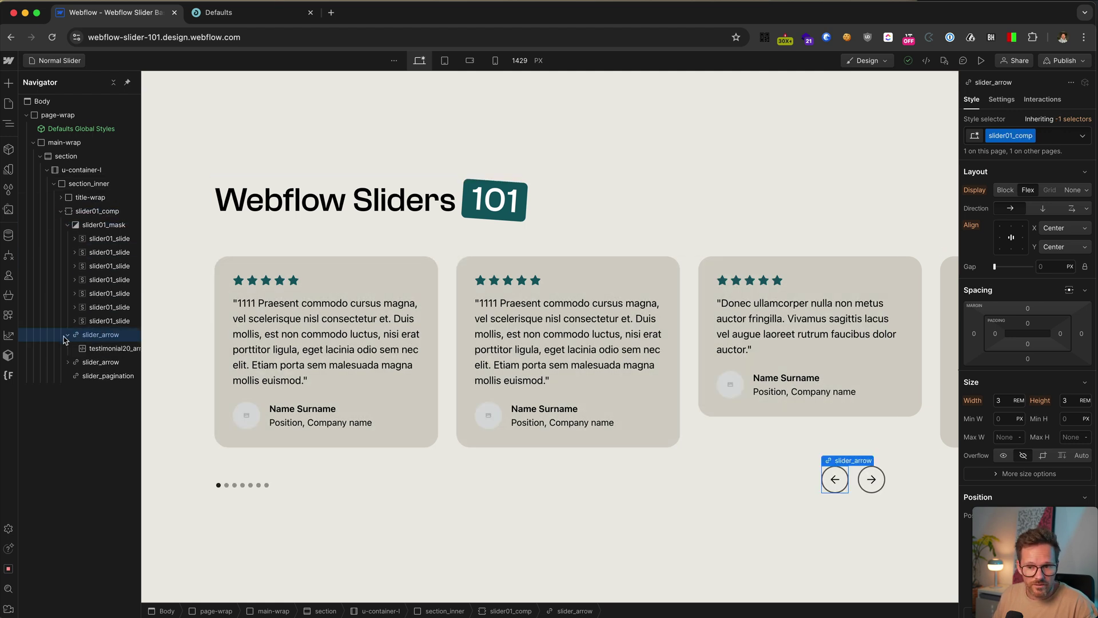
pyautogui.click(100, 349)
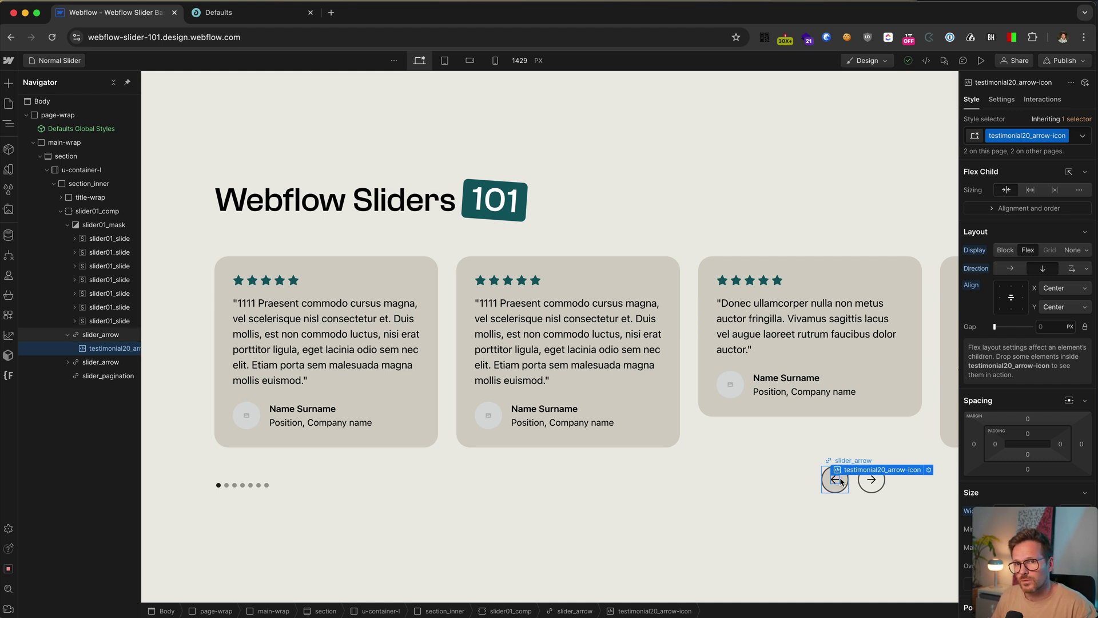
pyautogui.click(841, 481)
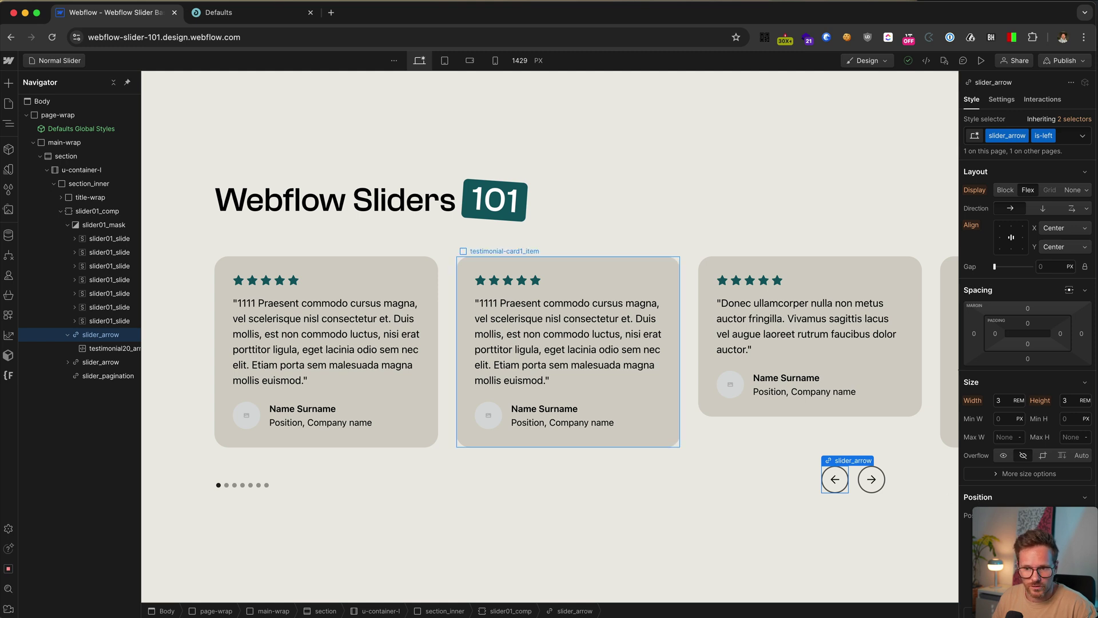
# Turn off the Rounded slide nav option for the slider's pagination dots.
pyautogui.click(233, 491)
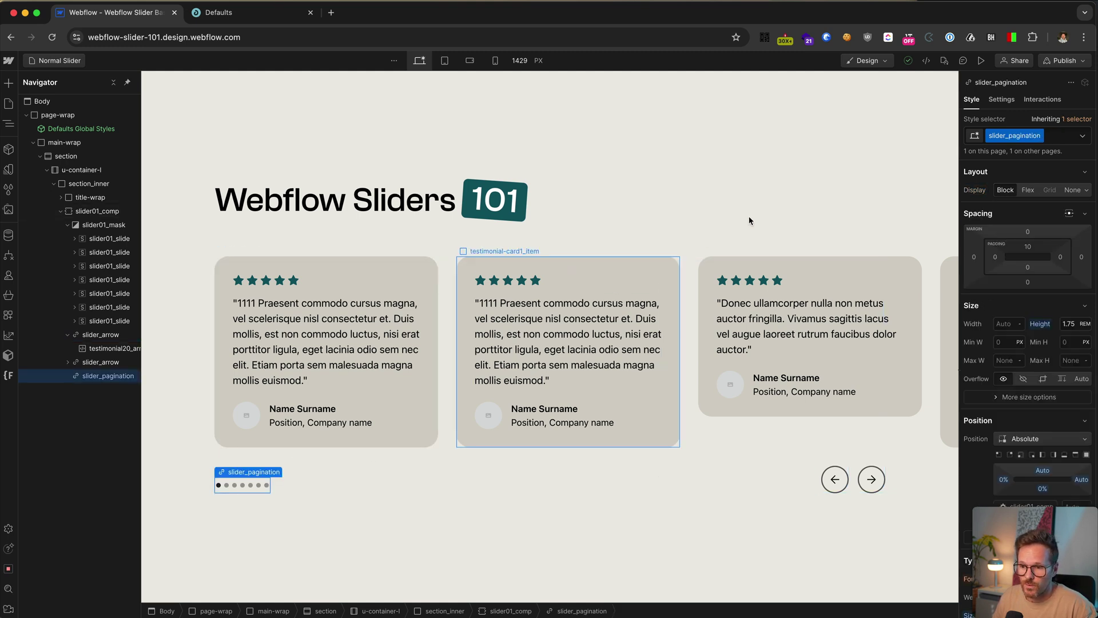
pyautogui.click(1001, 99)
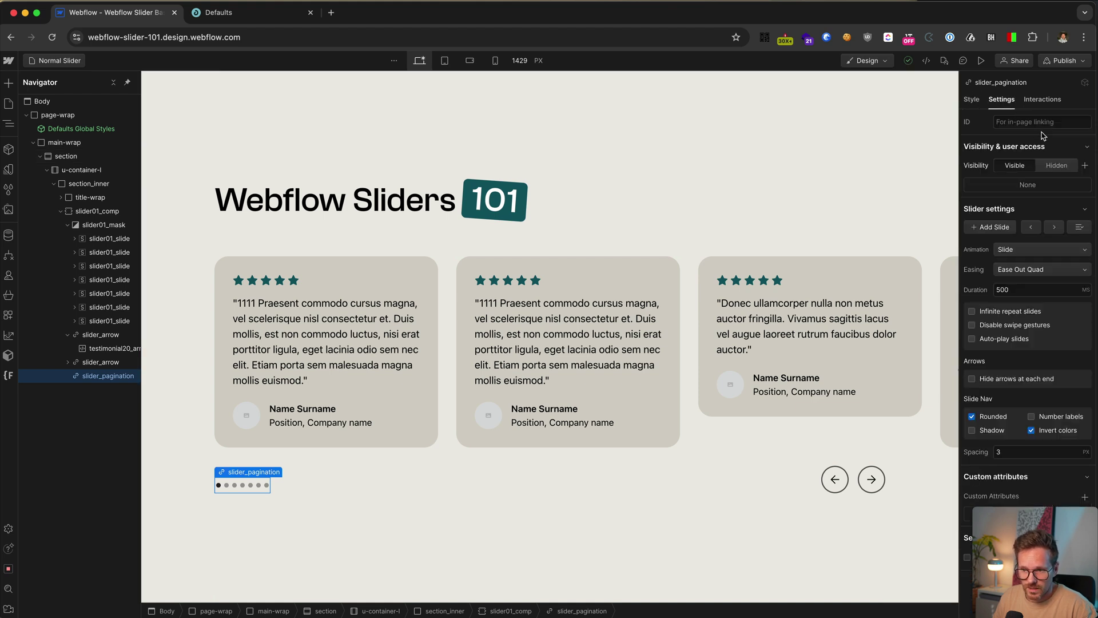
pyautogui.click(971, 417)
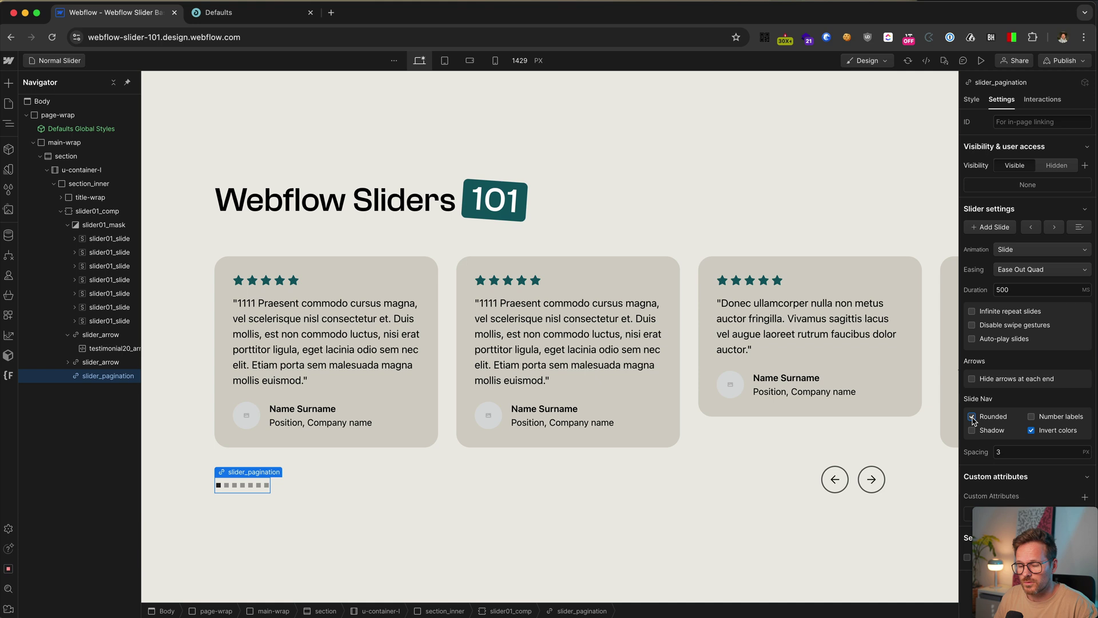
# Turn the Rounded slide nav option back on for the slider's pagination dots.
pyautogui.click(972, 417)
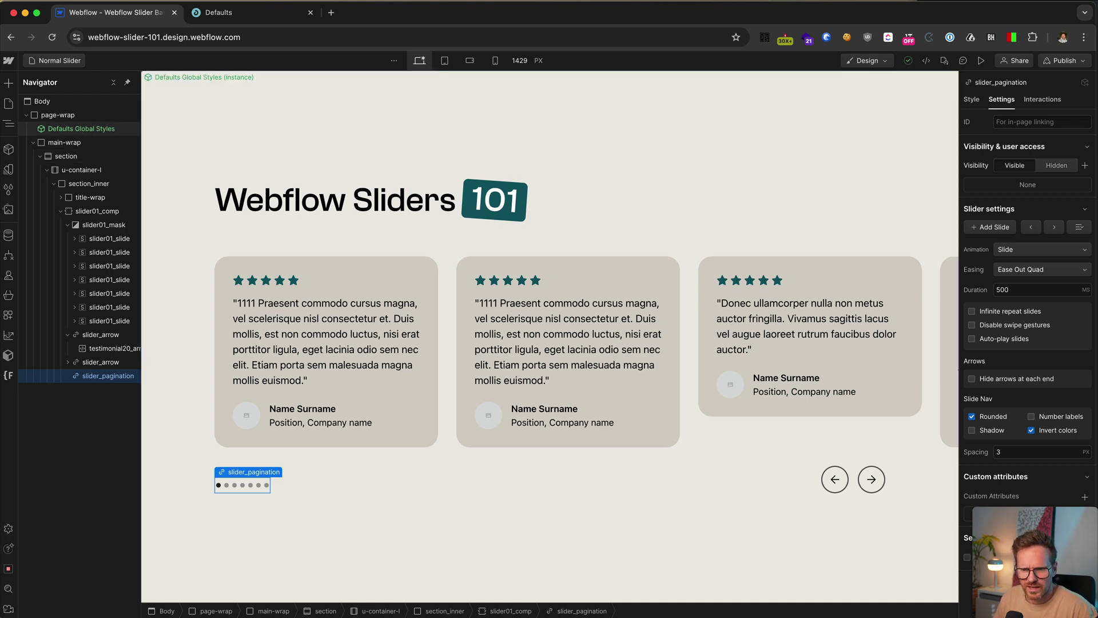
# In the custom-styles embed of the Defaults Global Styles component, add !important backgrounds of #125a66 for .w-slider-dot.w-active and #2226 for .w-slider-dot.
pyautogui.click(86, 129)
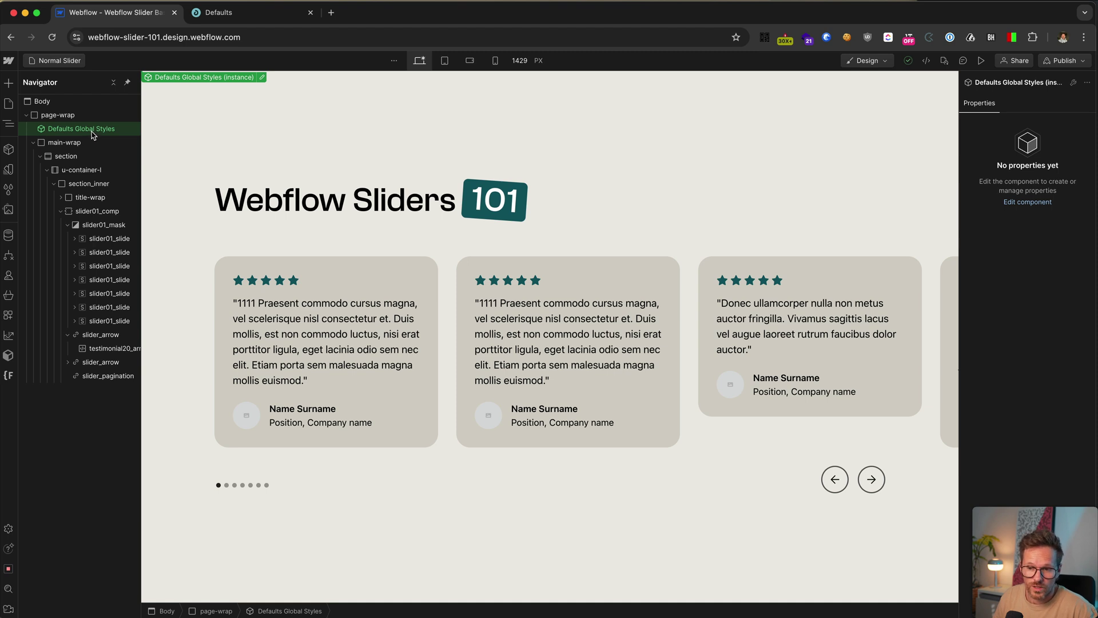
pyautogui.click(262, 79)
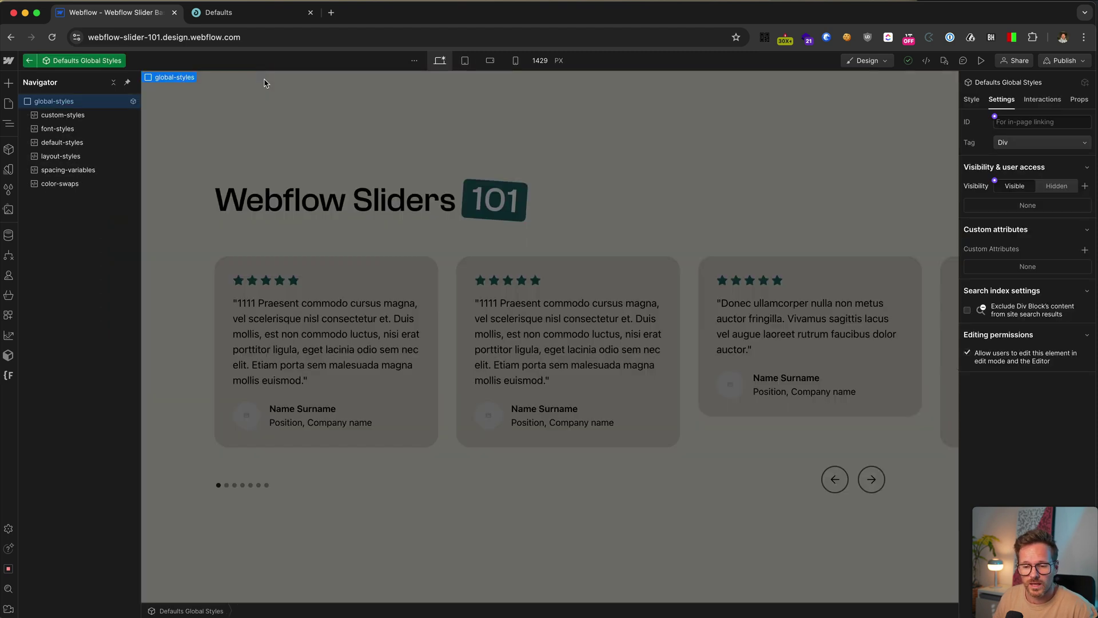
pyautogui.click(80, 115)
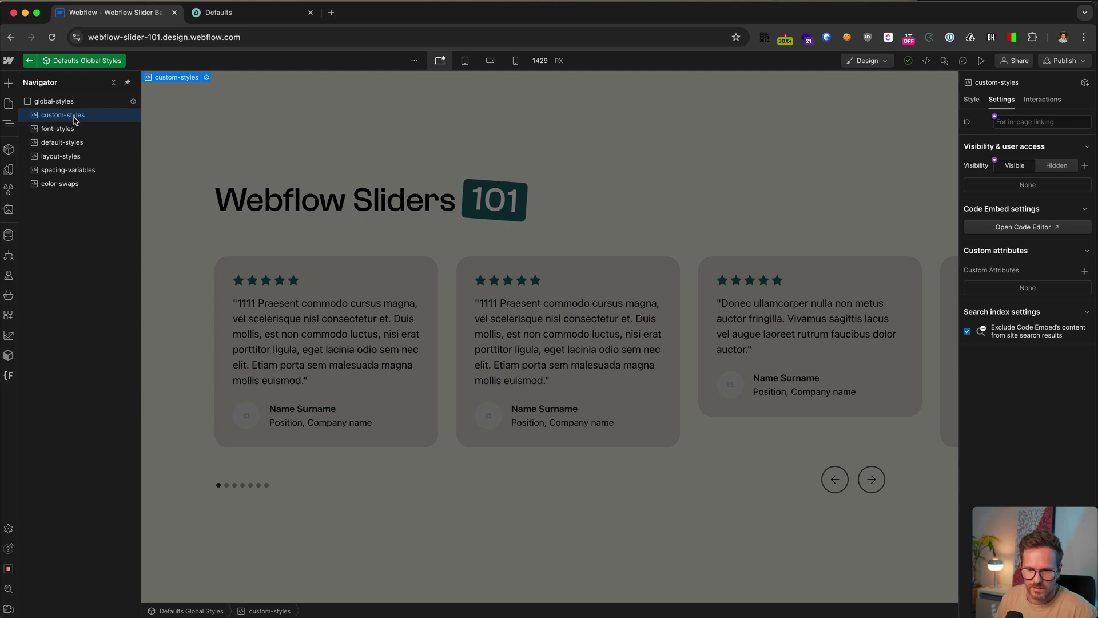
pyautogui.doubleClick(74, 120)
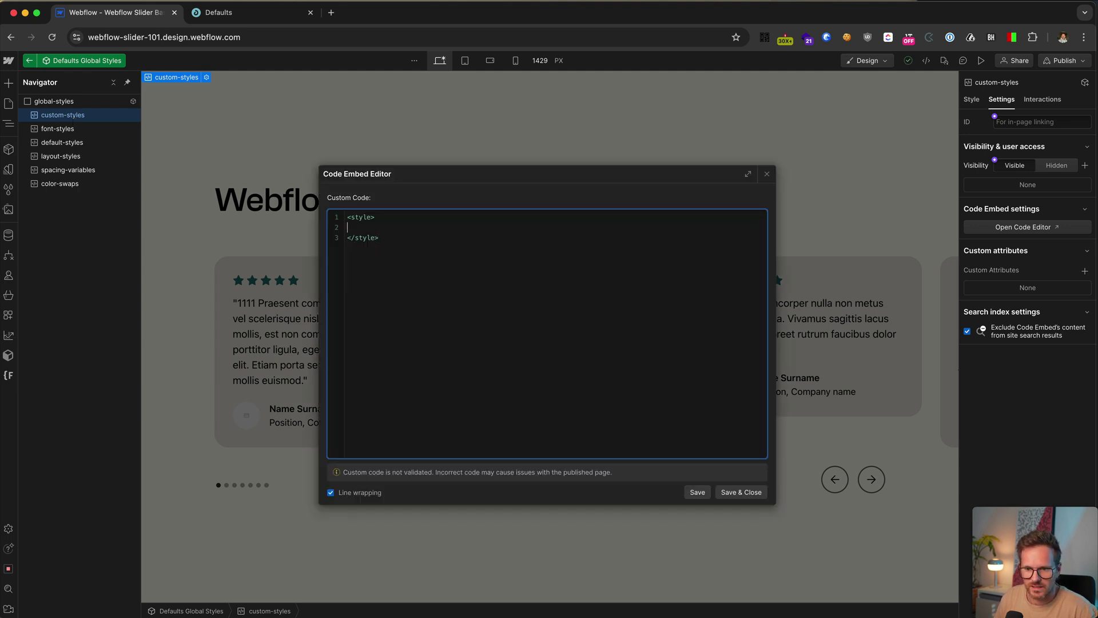
pyautogui.write('.w-slider-dot.w-active {   background: #125a66 !important }  .w-slider-dot {     background: #2226 !important; }')
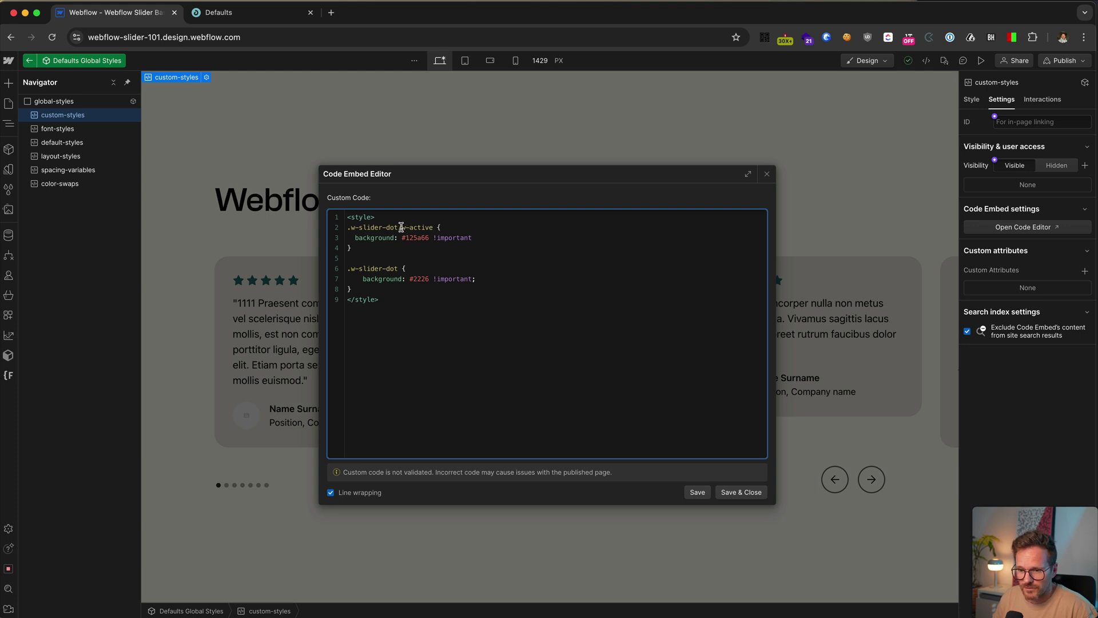
pyautogui.moveTo(402, 228); pyautogui.dragTo(437, 228)
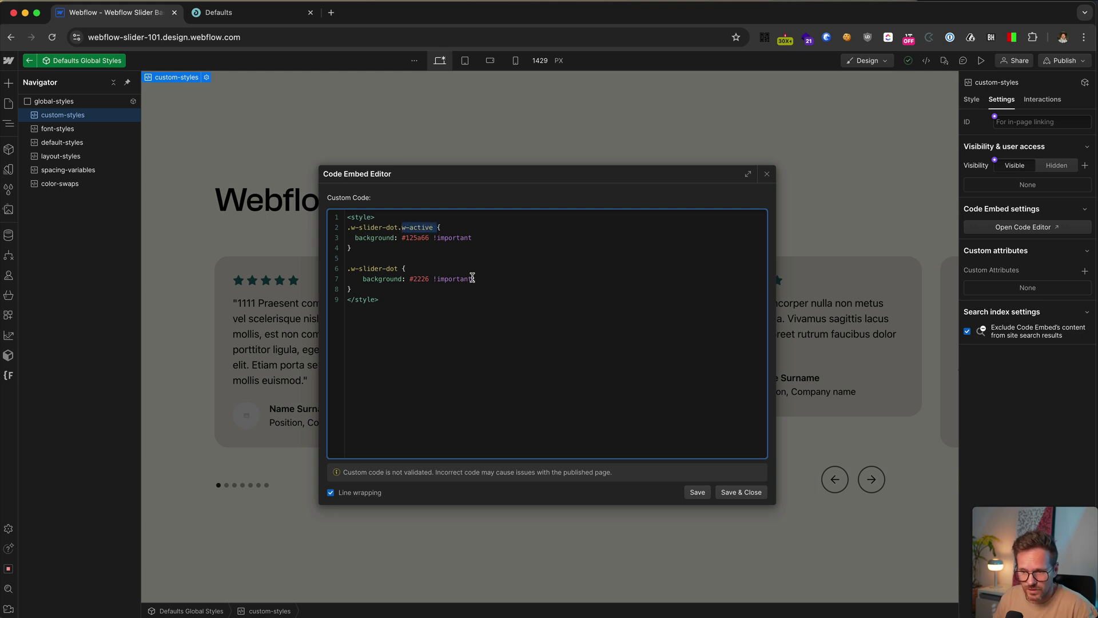
pyautogui.click(430, 236)
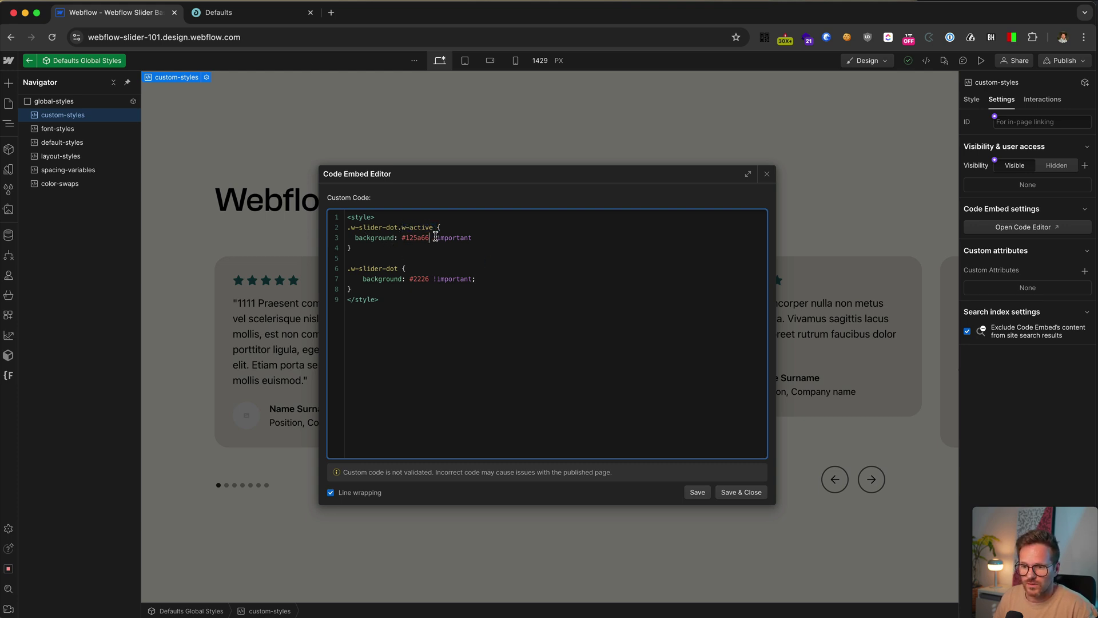
pyautogui.moveTo(433, 236); pyautogui.dragTo(401, 236)
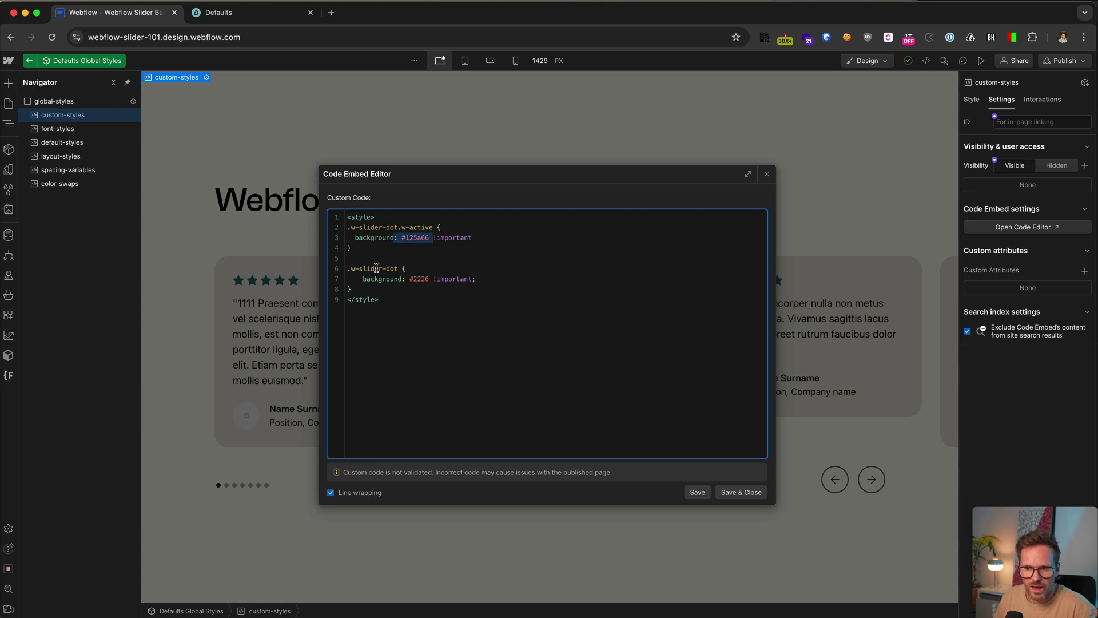
# Add a width and height of 0.75rem to the .w-slider-dot rule, and save and close the custom code.
pyautogui.press('super+Tab')
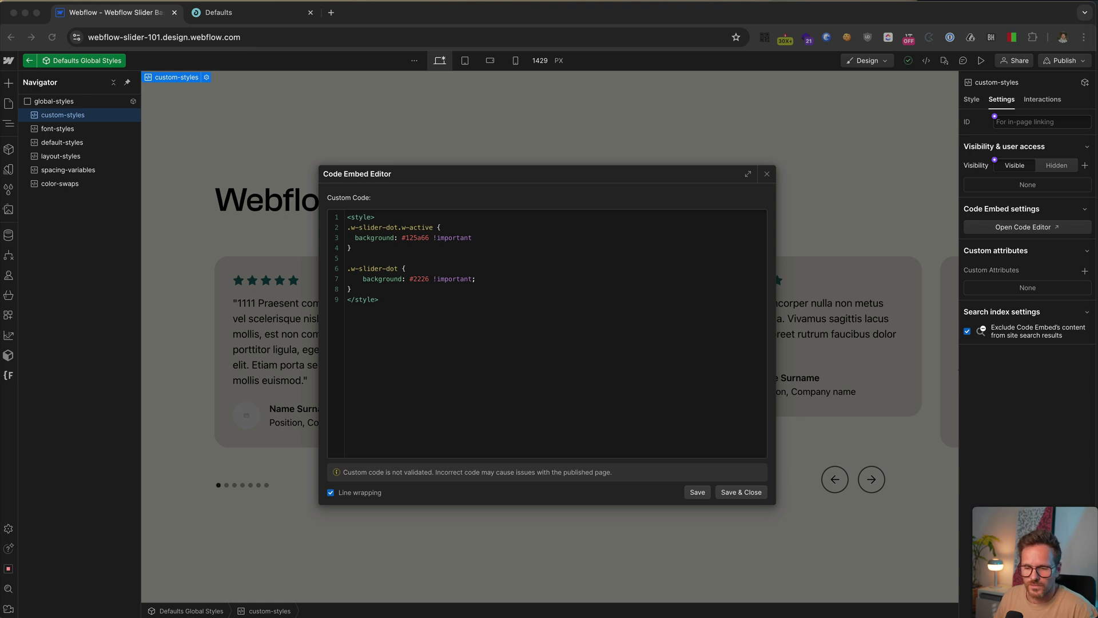
pyautogui.press('super+Tab')
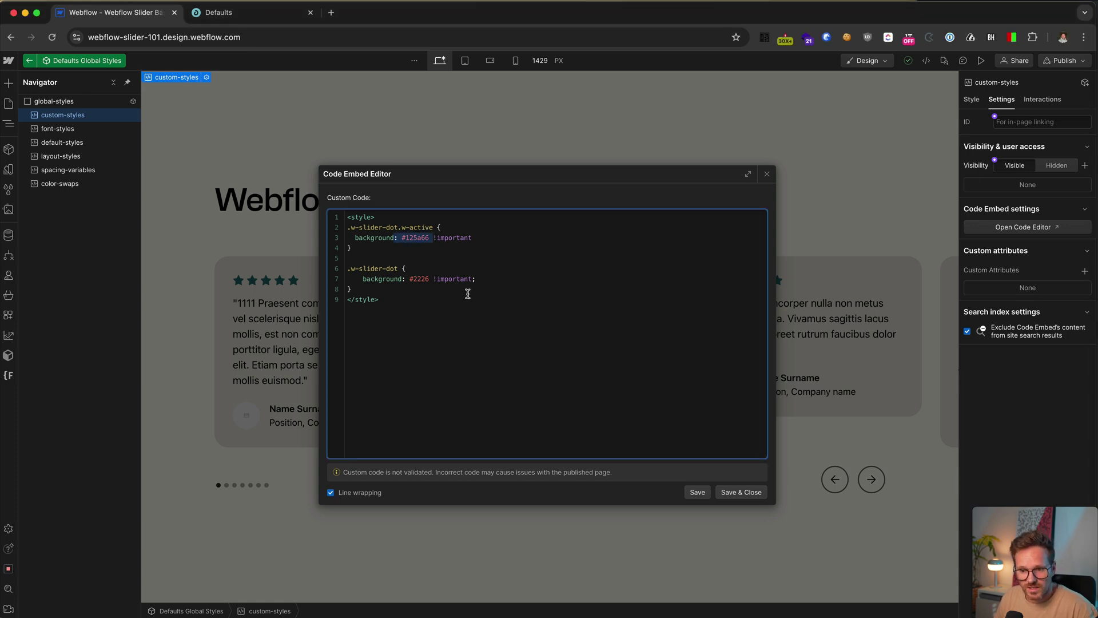
pyautogui.click(487, 278)
pyautogui.press('Return')
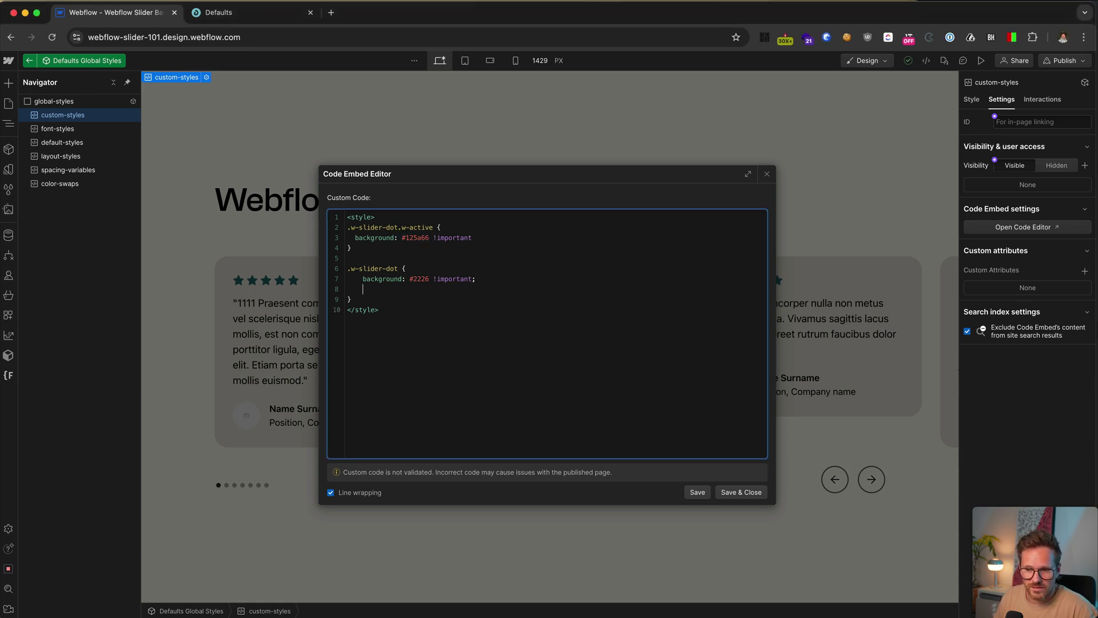
pyautogui.write('width: 0.75rem;     height: 0.75rem;')
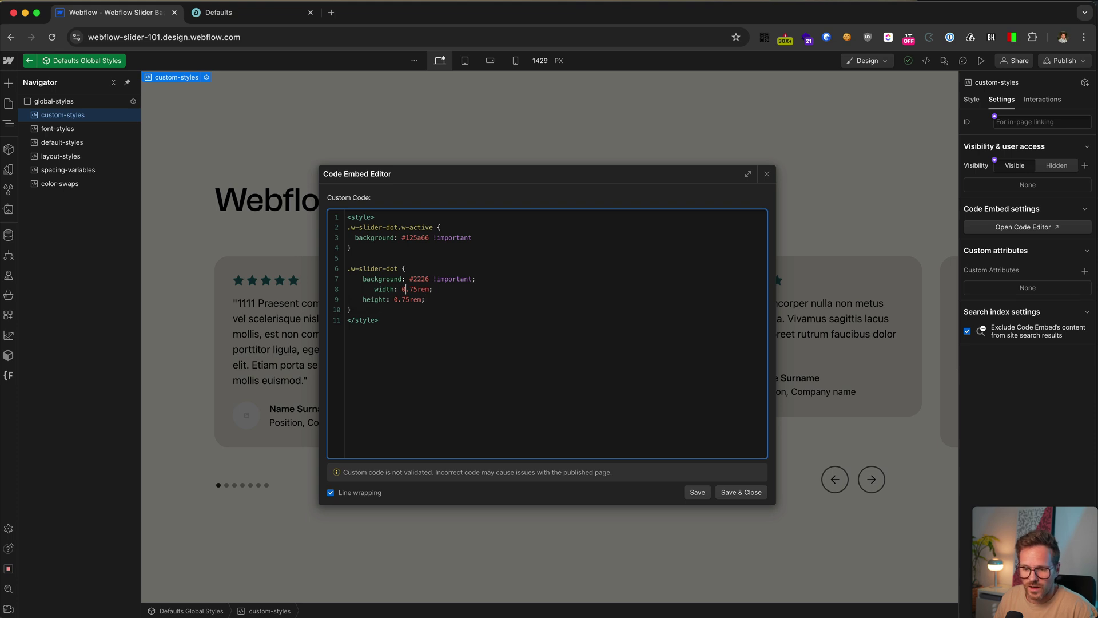
pyautogui.press('BackSpace')
pyautogui.press('BackSpace')
pyautogui.press('BackSpace')
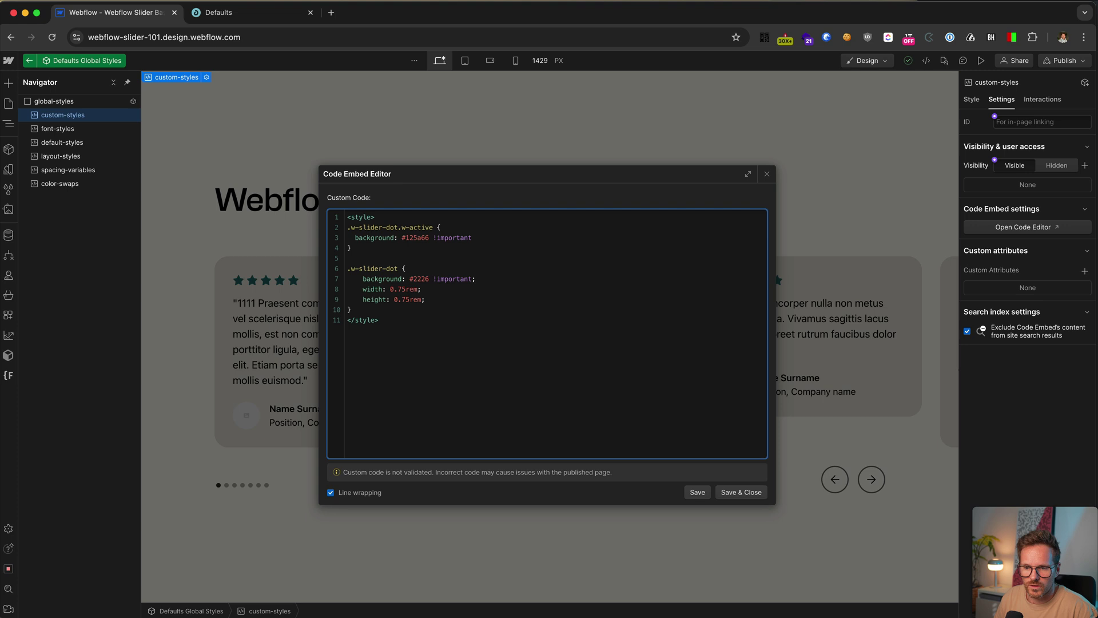
pyautogui.click(727, 493)
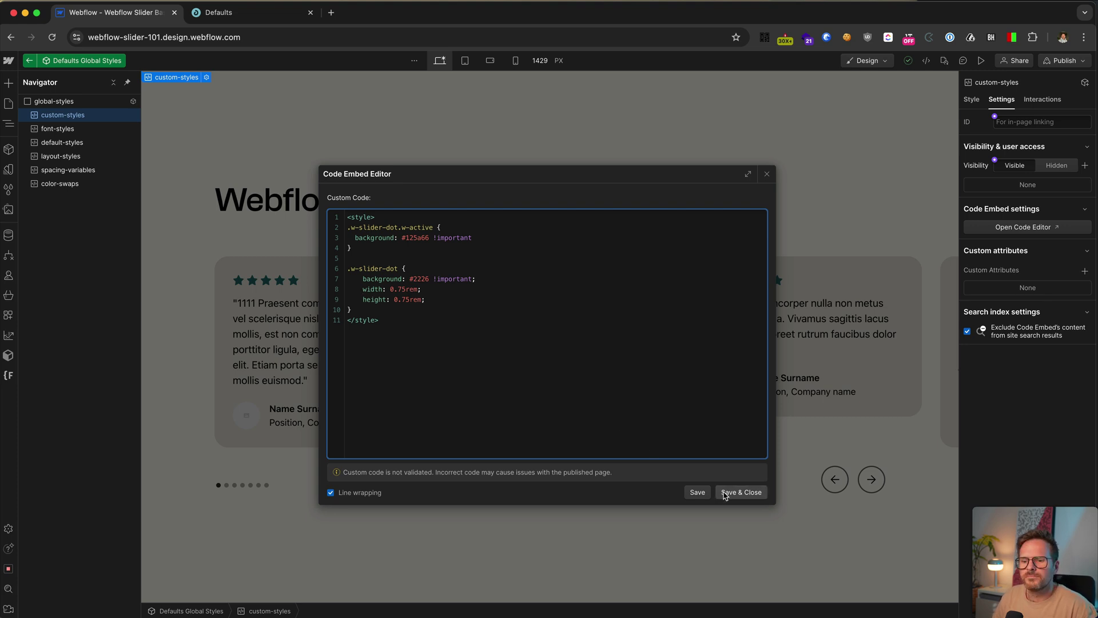
# Check the restyled pagination dots by switching slides on the canvas.
pyautogui.click(250, 486)
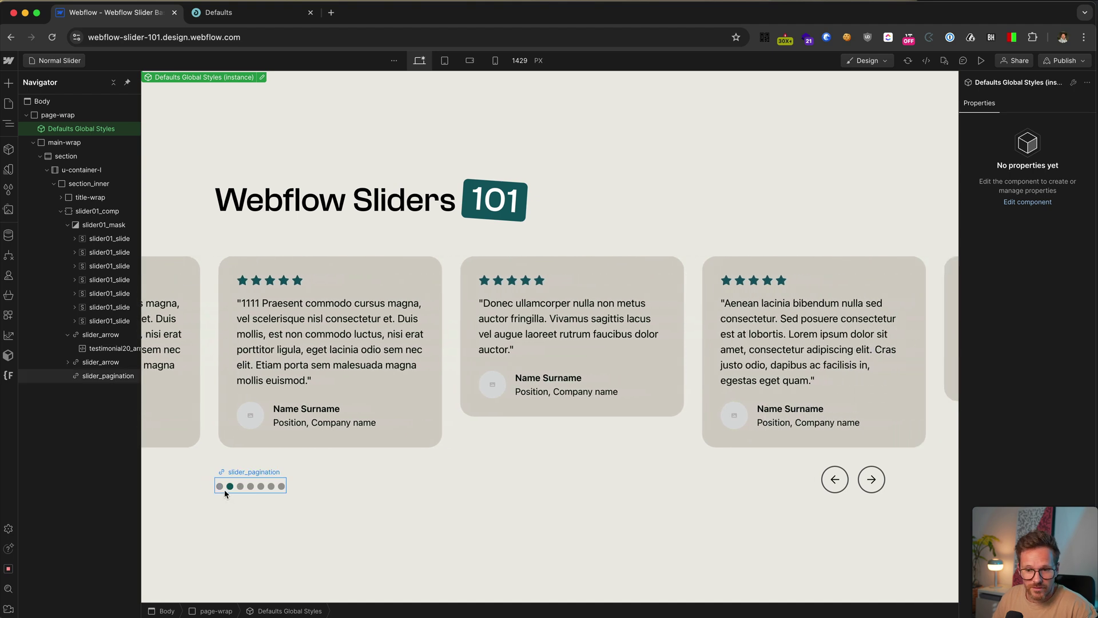
pyautogui.click(249, 486)
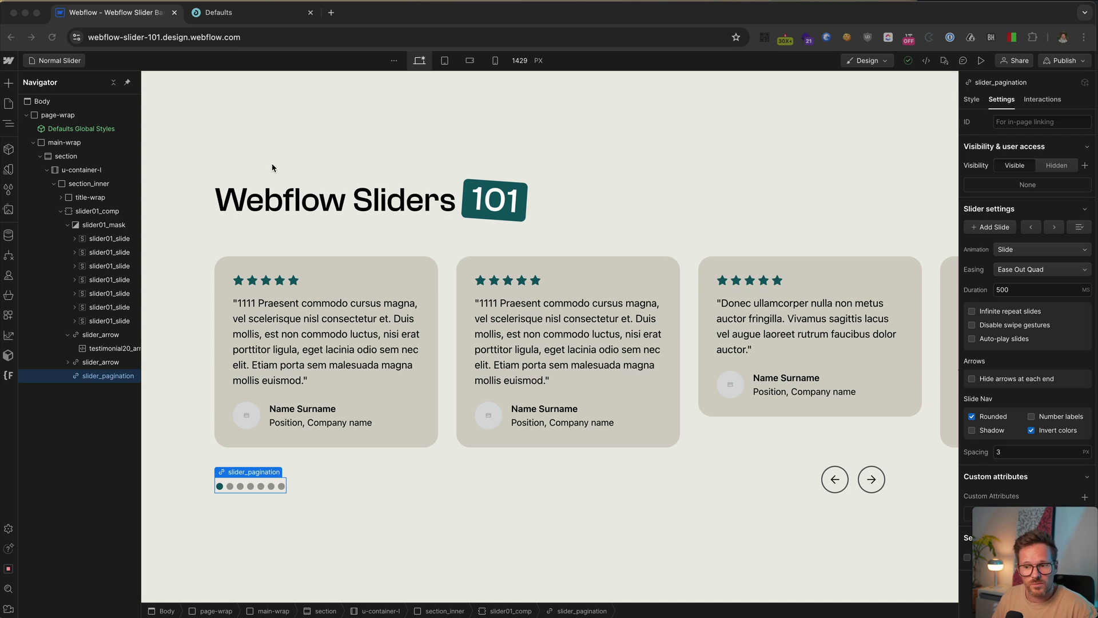
# In custom-styles, add equal-height CSS: .w-slider-mask display flex !important; .w-slide flex-shrink 0, height auto !important, display flex; .w-slide .testimonial-card1_item height 100%.
pyautogui.press('super+Tab')
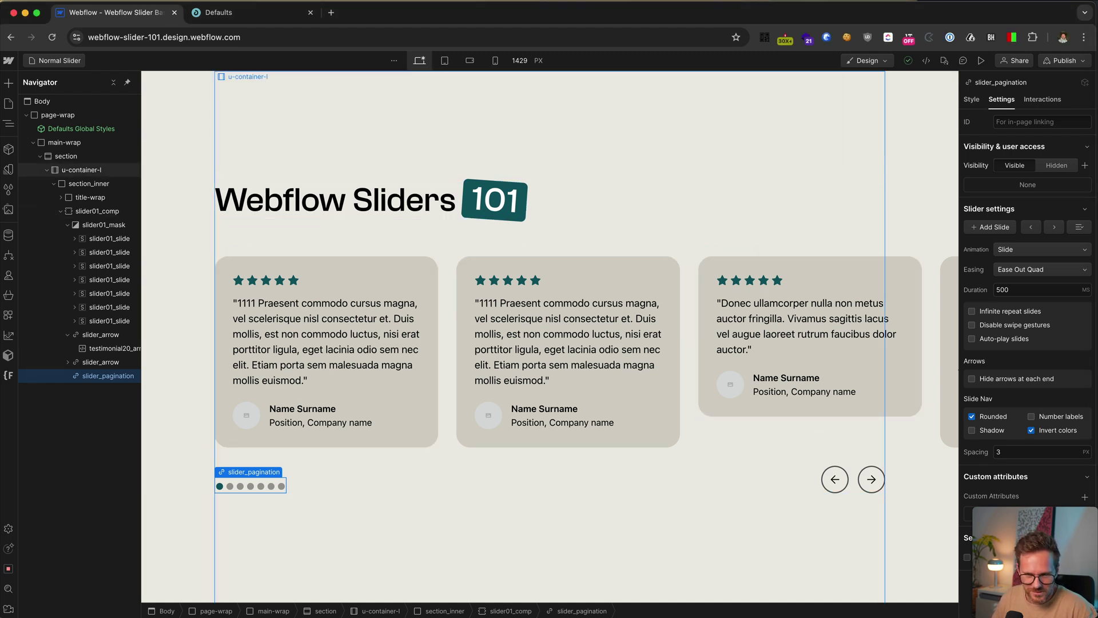
pyautogui.doubleClick(91, 129)
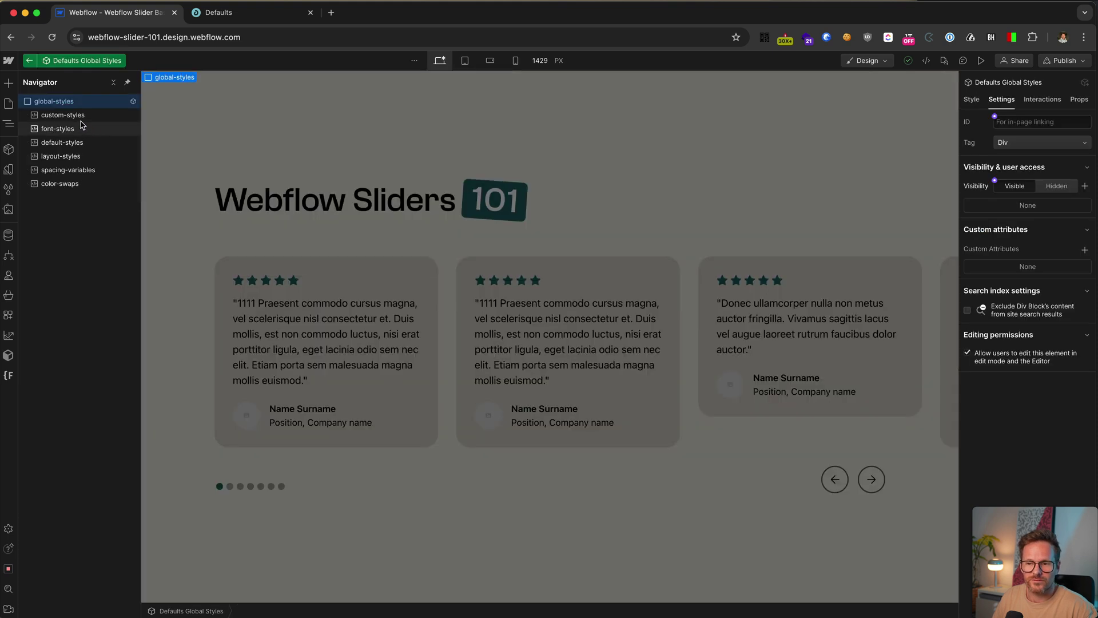
pyautogui.doubleClick(83, 118)
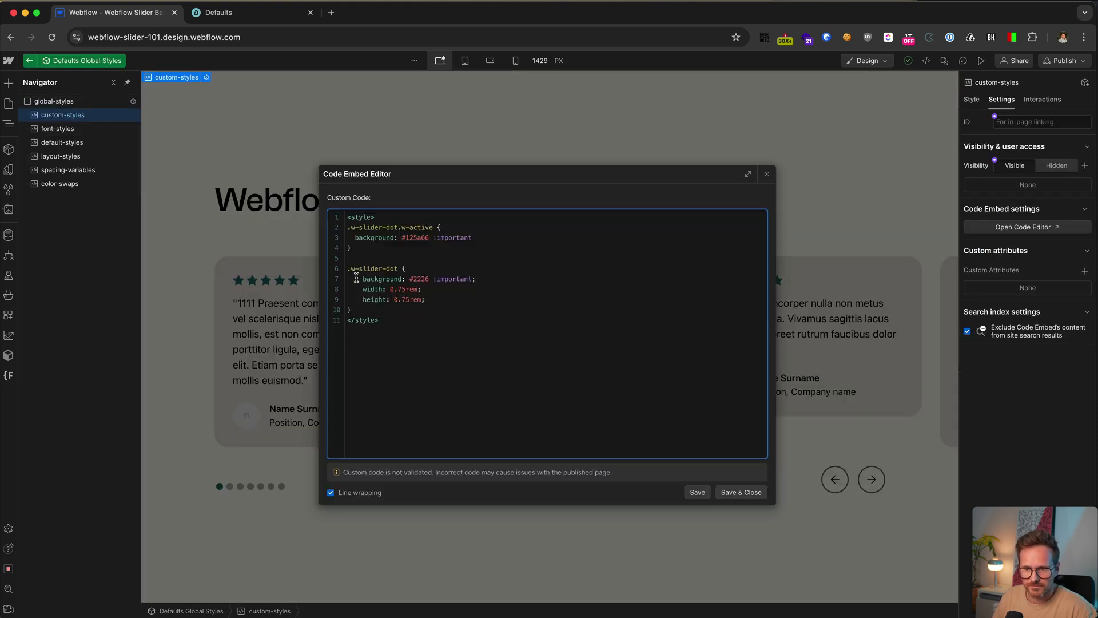
pyautogui.click(356, 309)
pyautogui.write('.w-slider-mask {     display: flex !important; } .w-slide {     flex-shrink: 0;     height: auto !important;     display: flex; } .w-slide .testimonial-card1_item {     height: 100%; }')
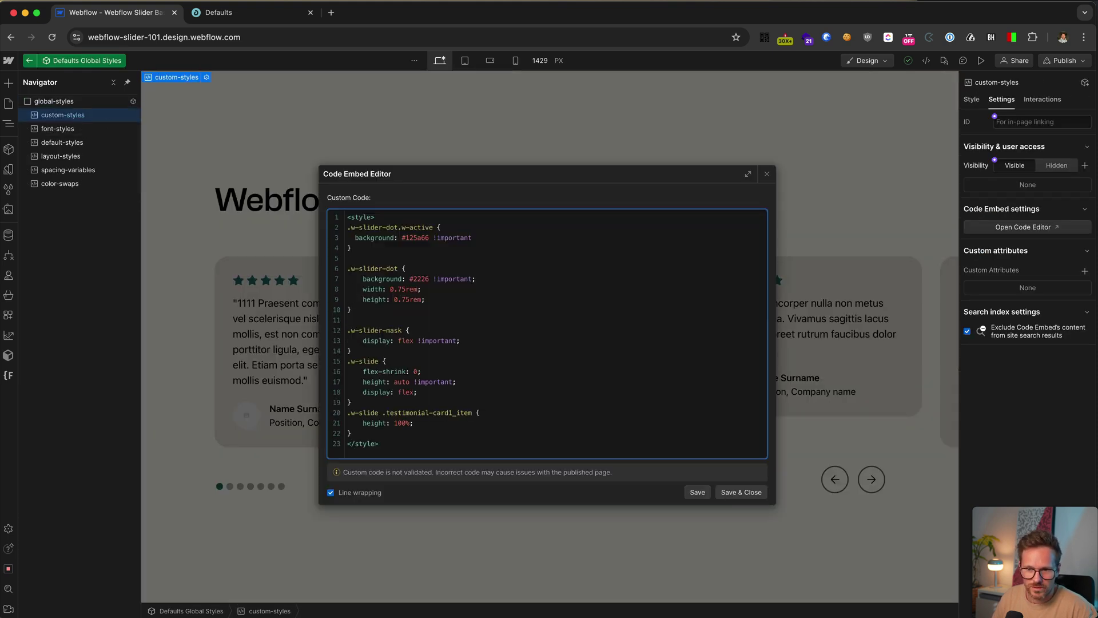
pyautogui.press('Return')
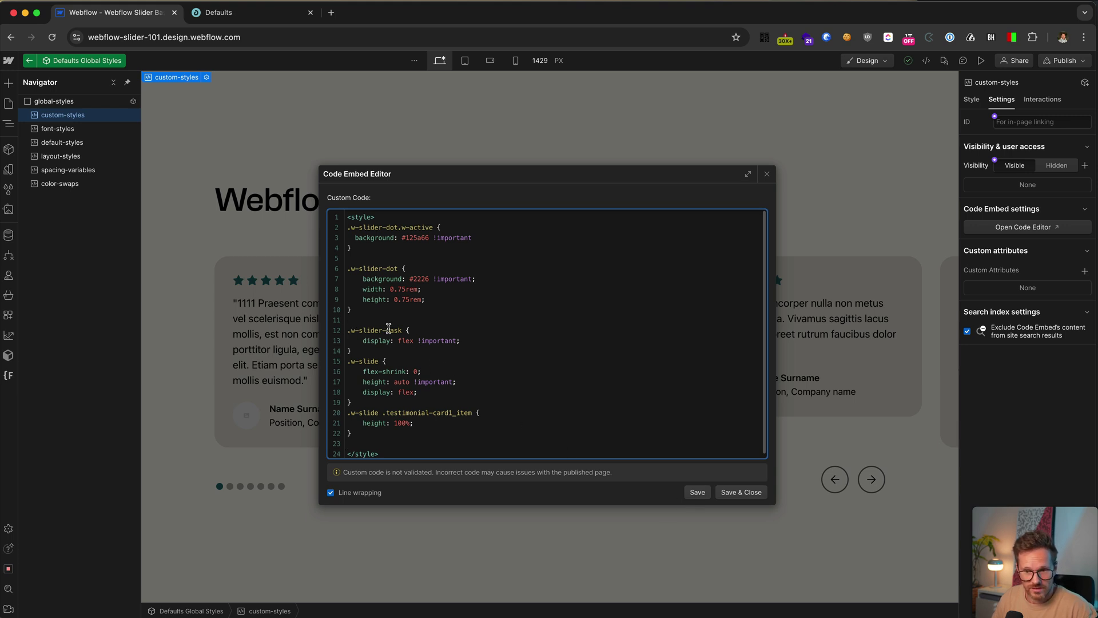
# Review the .testimonial-card1_item selector, save and close the custom code, and preview the page.
pyautogui.scroll(-1, 366, 343)
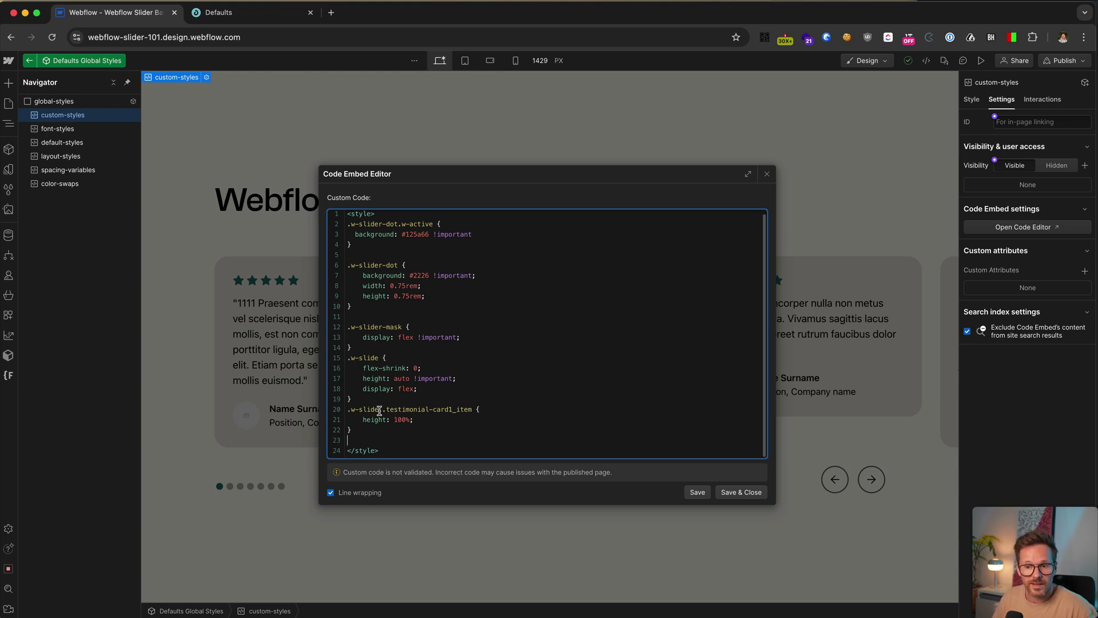
pyautogui.moveTo(382, 409); pyautogui.dragTo(472, 408)
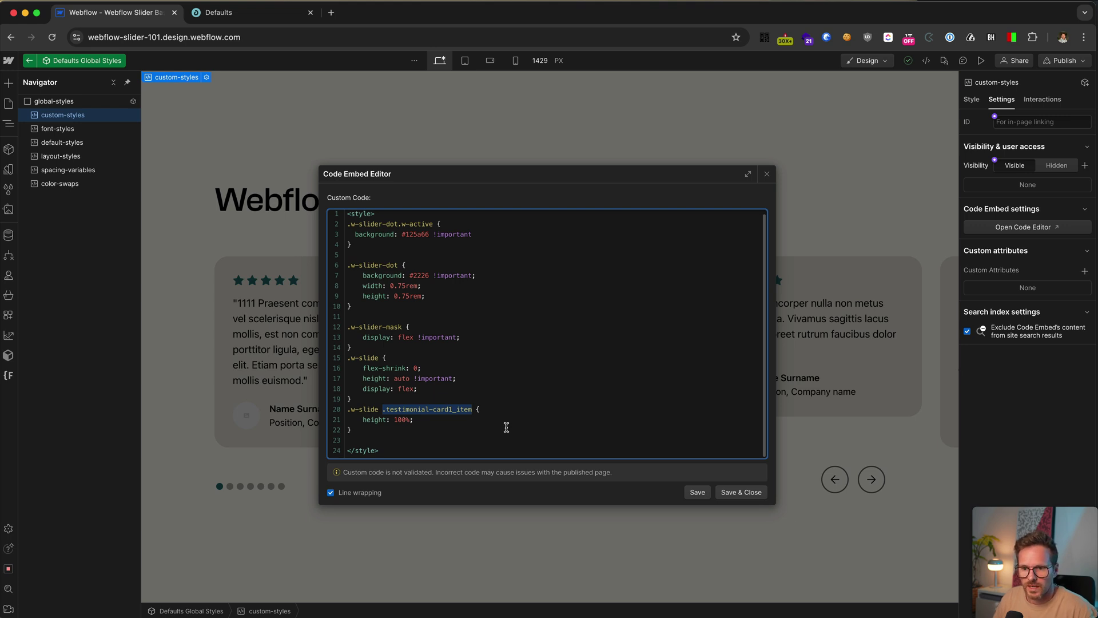
pyautogui.click(735, 495)
pyautogui.click(749, 497)
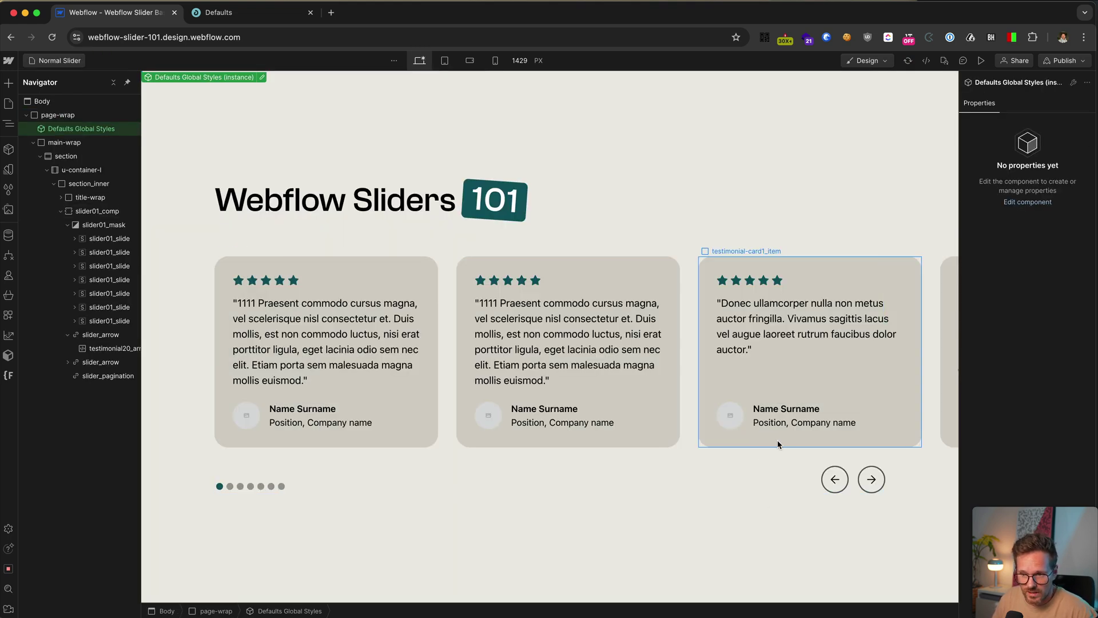
pyautogui.press('super+shift+p')
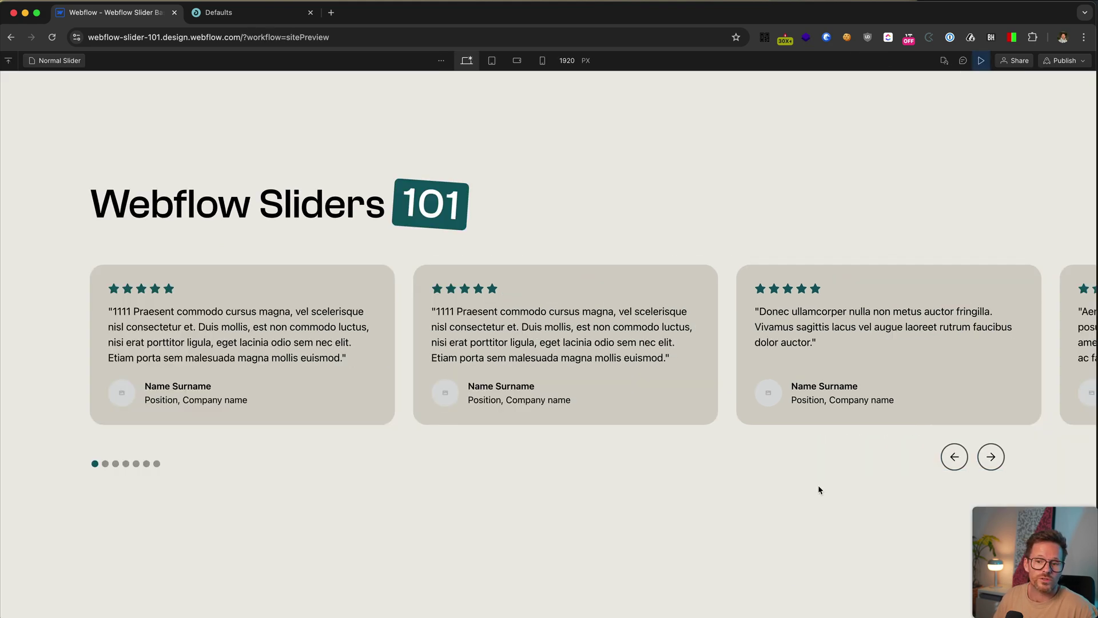